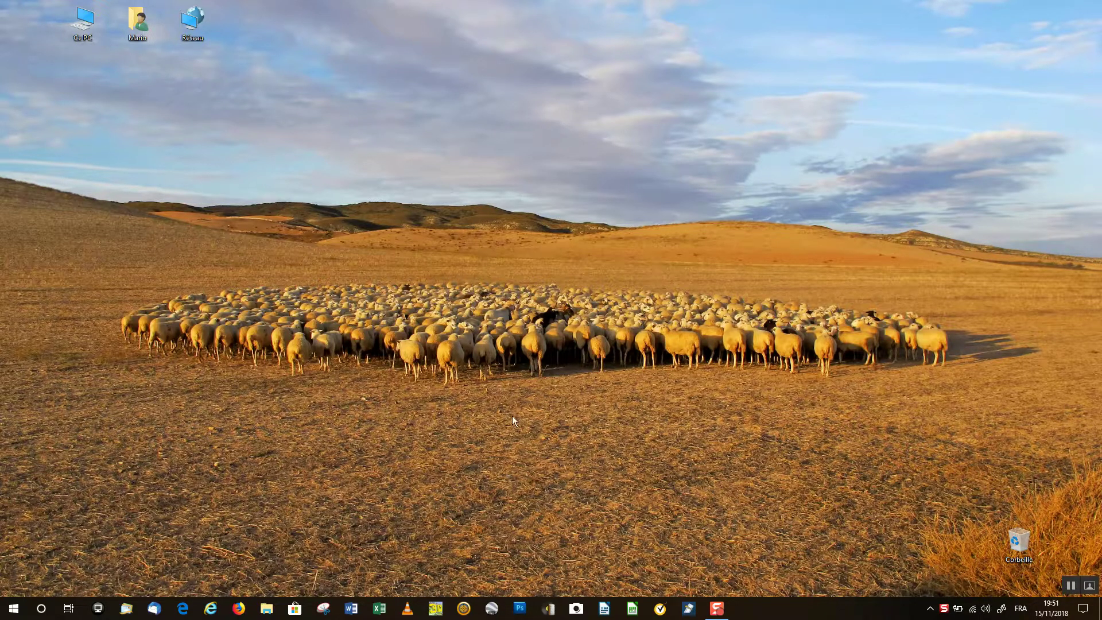
Step: Open the Sauvegarde page of the Windows Mise à jour et sécurité settings and add a drive for the file history backup
{"action": "left_click", "coordinate": [14, 607]}
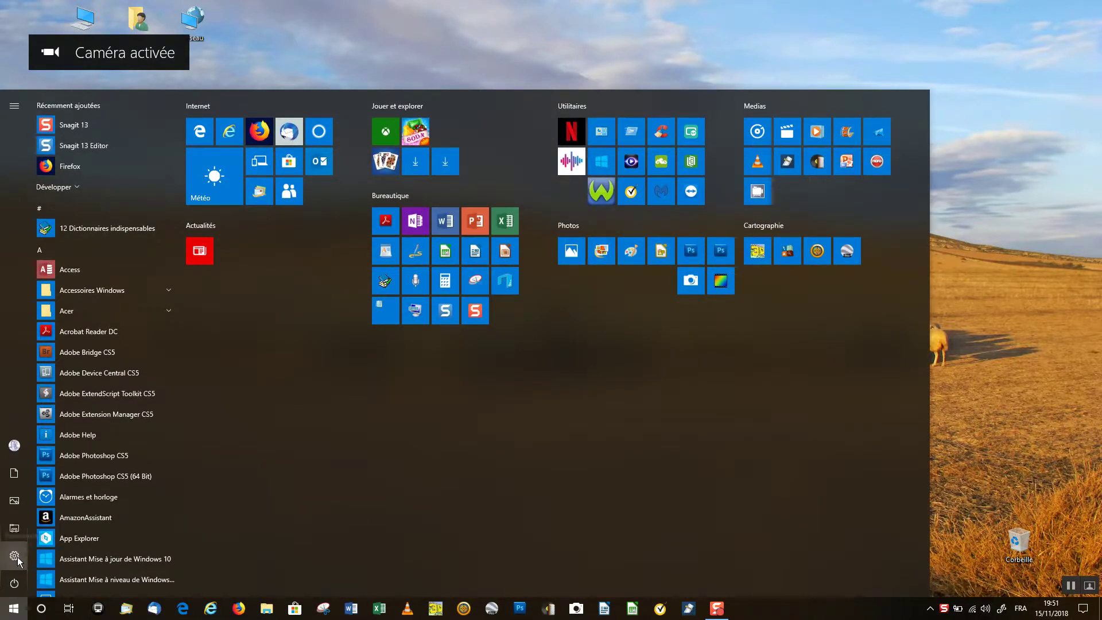
{"action": "left_click", "coordinate": [15, 555]}
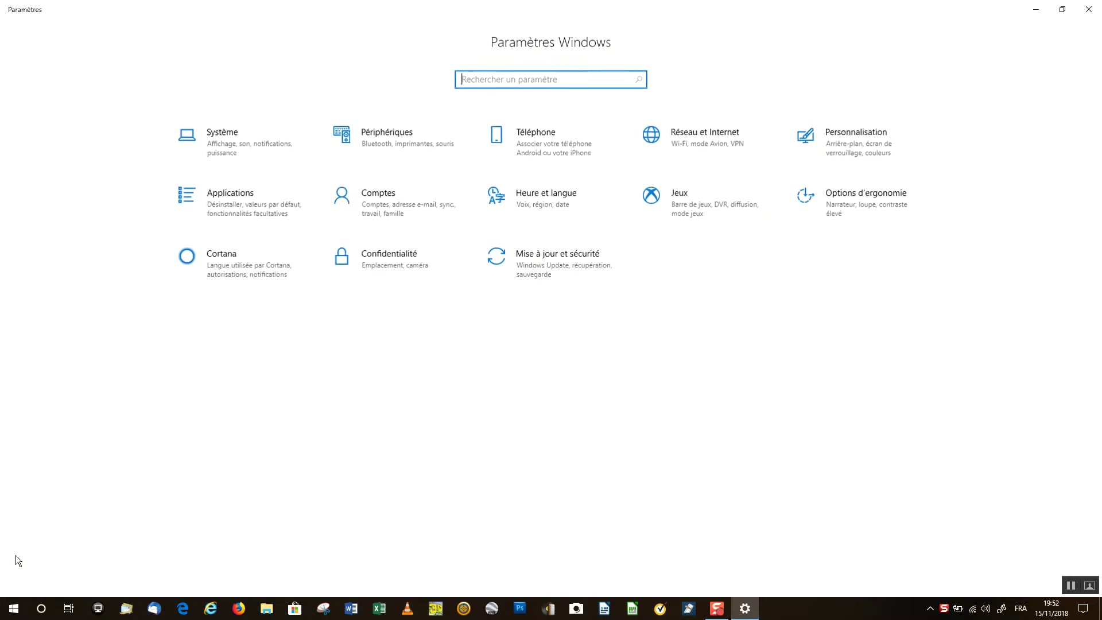
{"action": "left_click", "coordinate": [532, 266]}
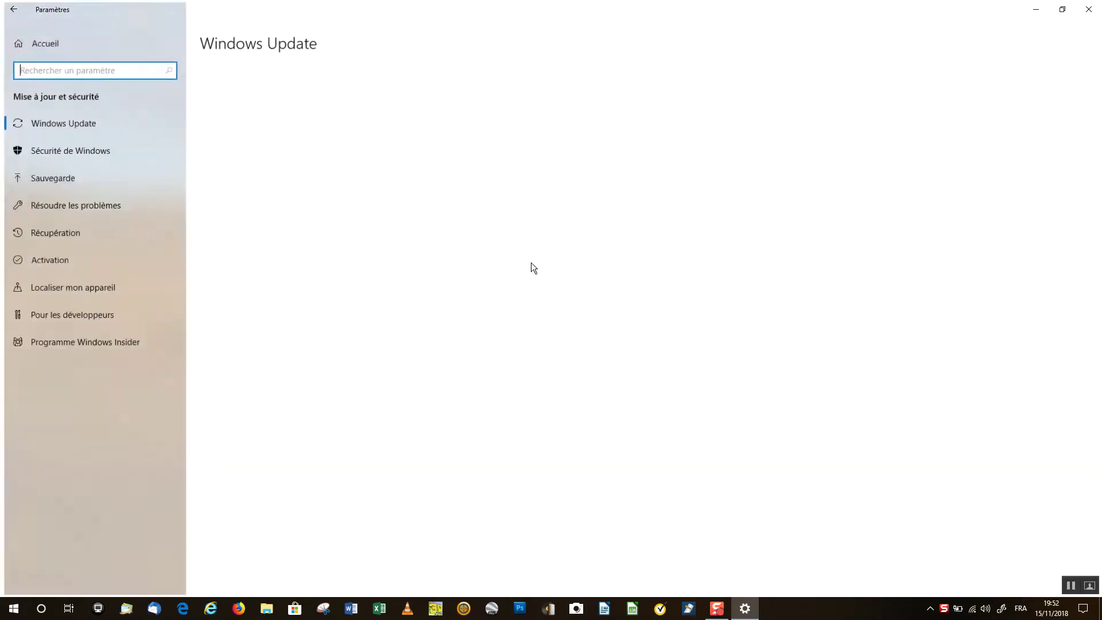
{"action": "left_click", "coordinate": [43, 177]}
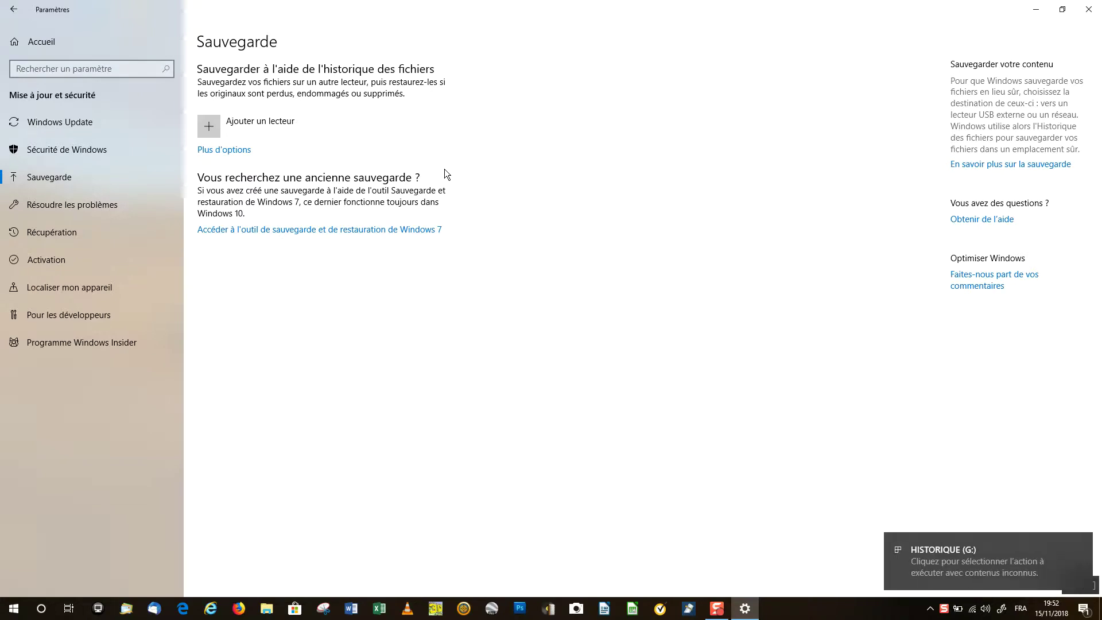
{"action": "left_click", "coordinate": [216, 131]}
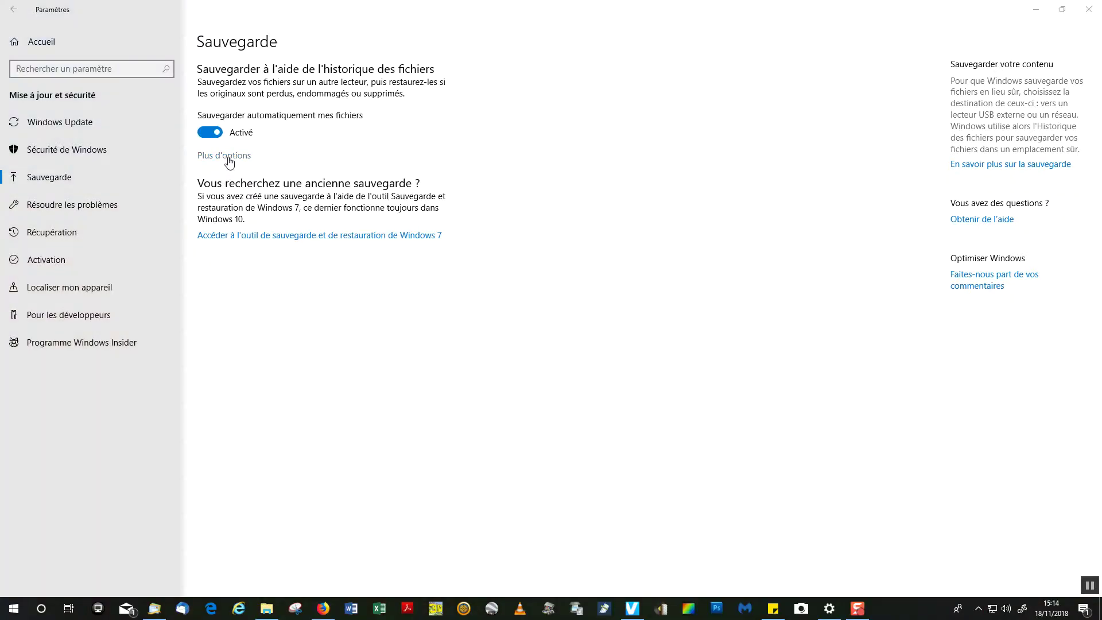
Step: In the additional backup options, choose Toutes les heures (par défaut) as the frequency and Pour toujours (par défaut) as the retention
{"action": "left_click", "coordinate": [229, 158]}
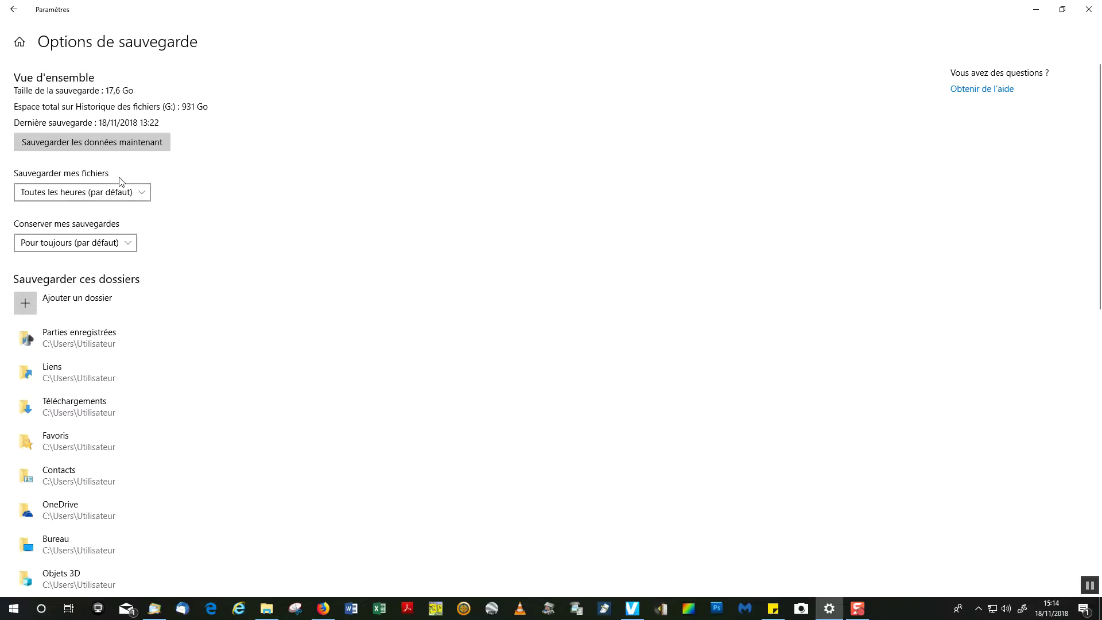
{"action": "left_click", "coordinate": [145, 196]}
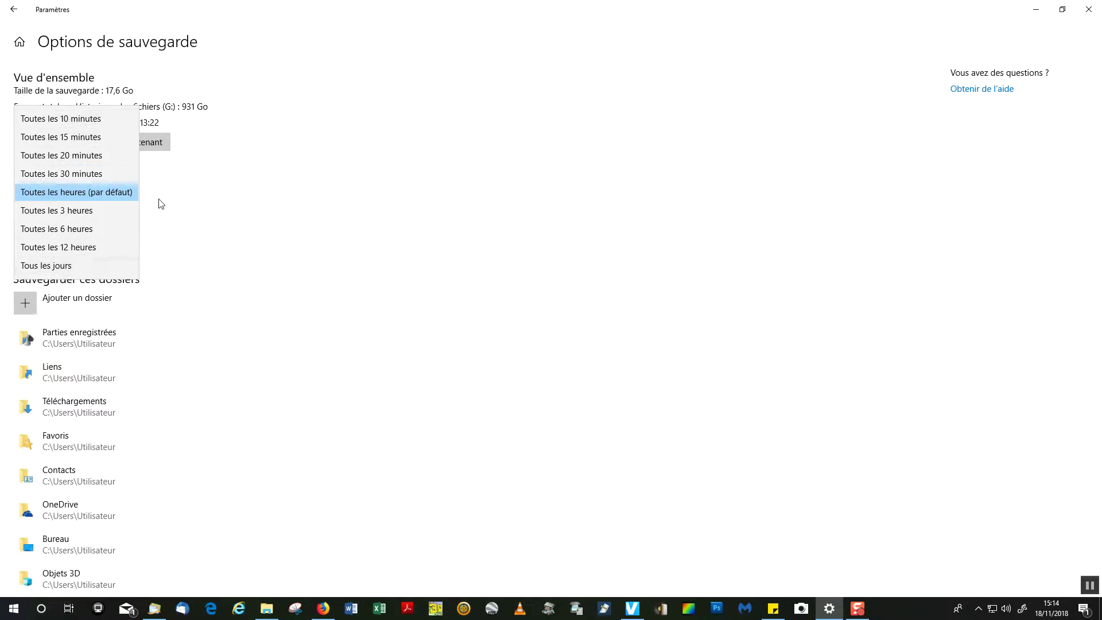
{"action": "left_click", "coordinate": [109, 193]}
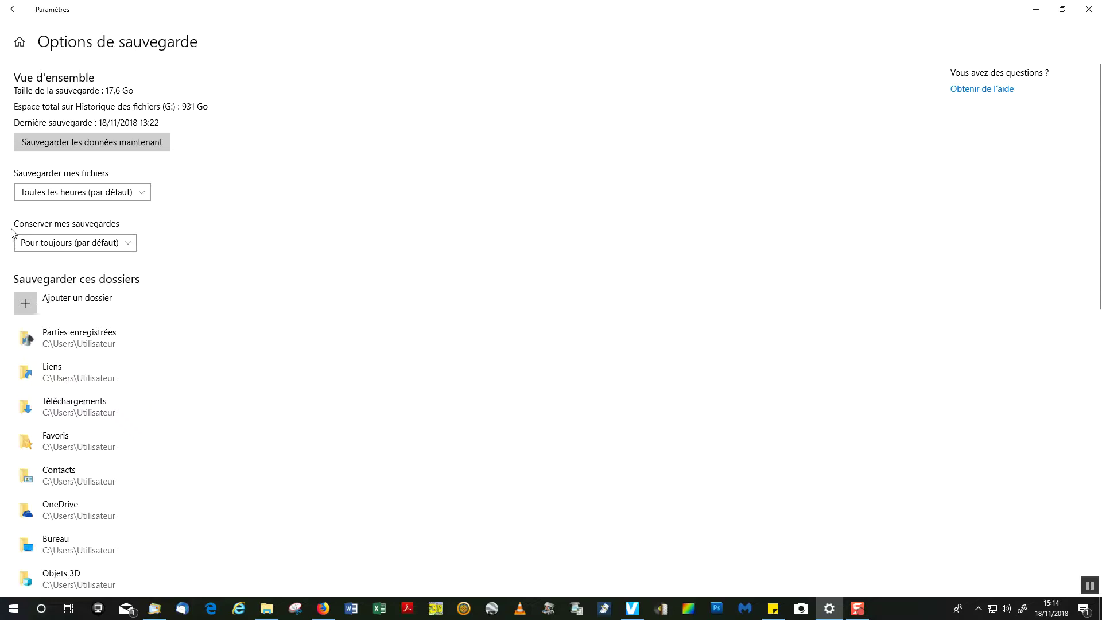
{"action": "left_click", "coordinate": [131, 247]}
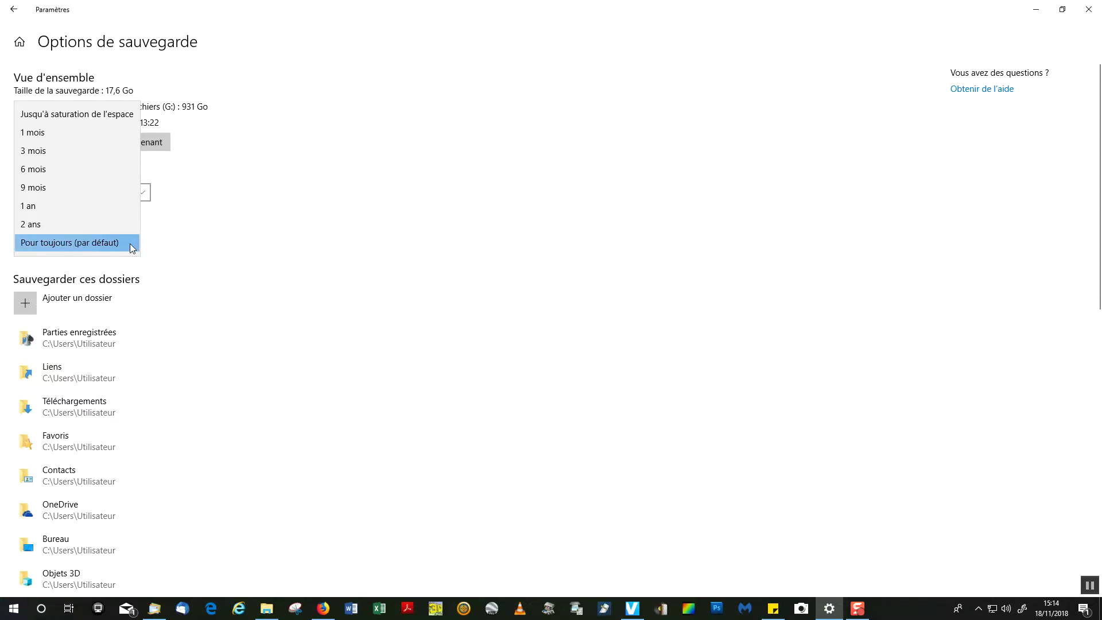
{"action": "left_click", "coordinate": [131, 246]}
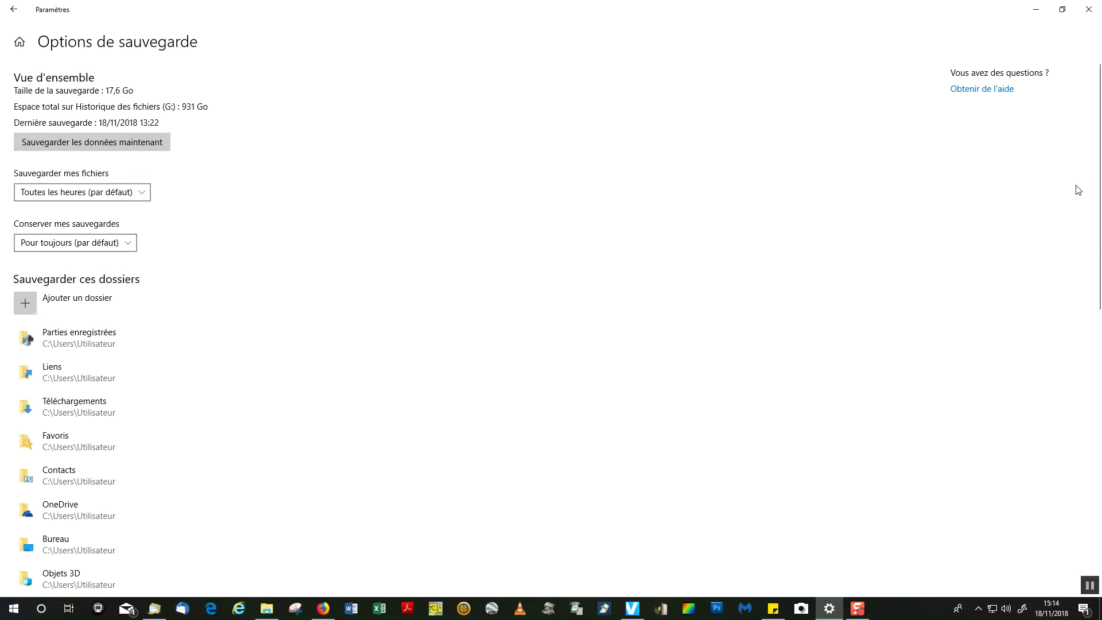
Step: Review the list of backed-up folders and remove the Liens folder from it
{"action": "left_click_drag", "start_coordinate": [1096, 196], "coordinate": [1090, 278]}
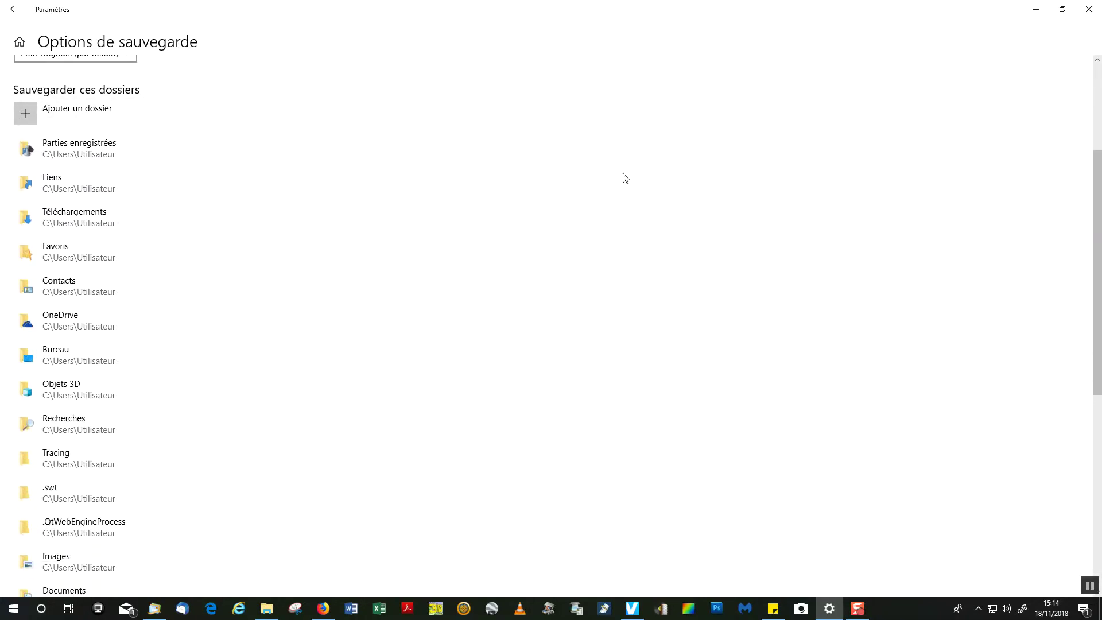
{"action": "left_click_drag", "start_coordinate": [1090, 227], "coordinate": [1026, 344]}
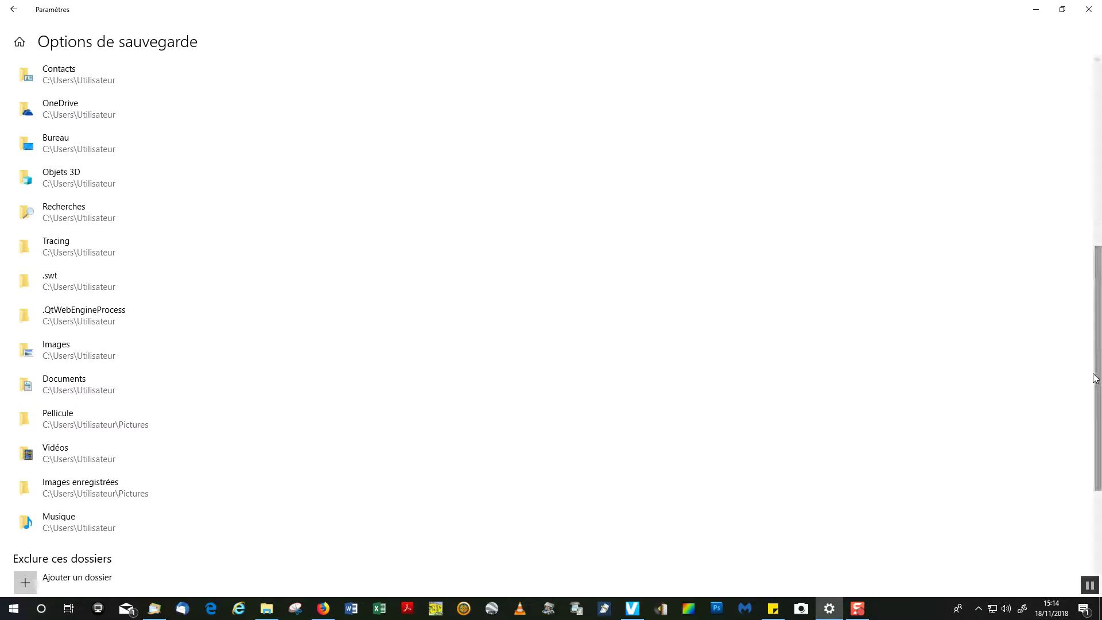
{"action": "left_click_drag", "start_coordinate": [1094, 379], "coordinate": [1095, 429]}
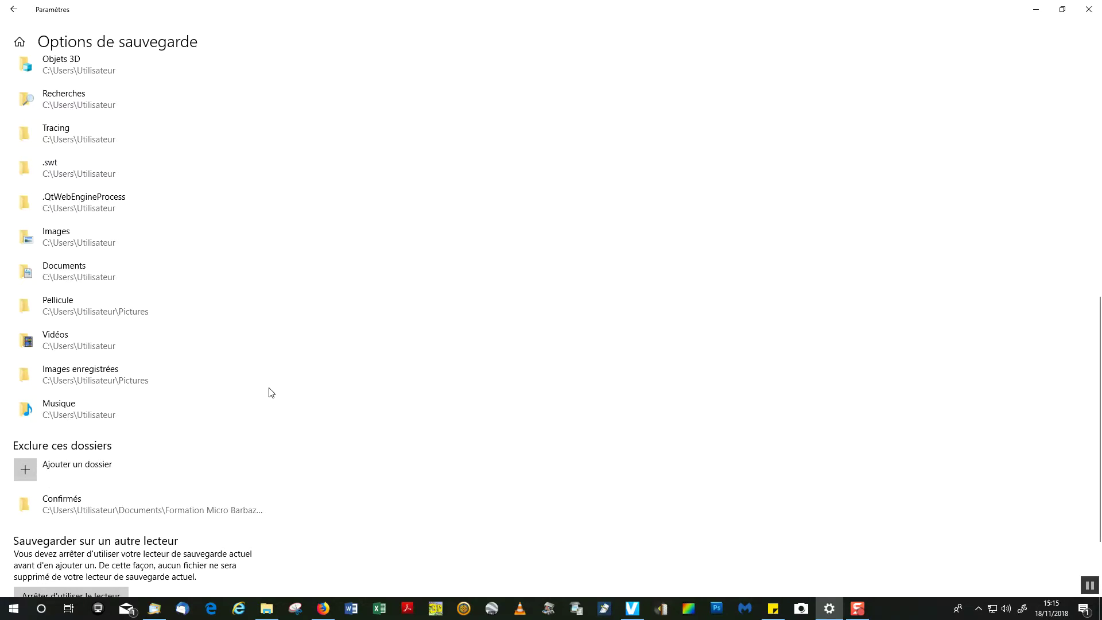
{"action": "scroll", "coordinate": [1096, 377], "scroll_direction": "up", "scroll_amount": 6}
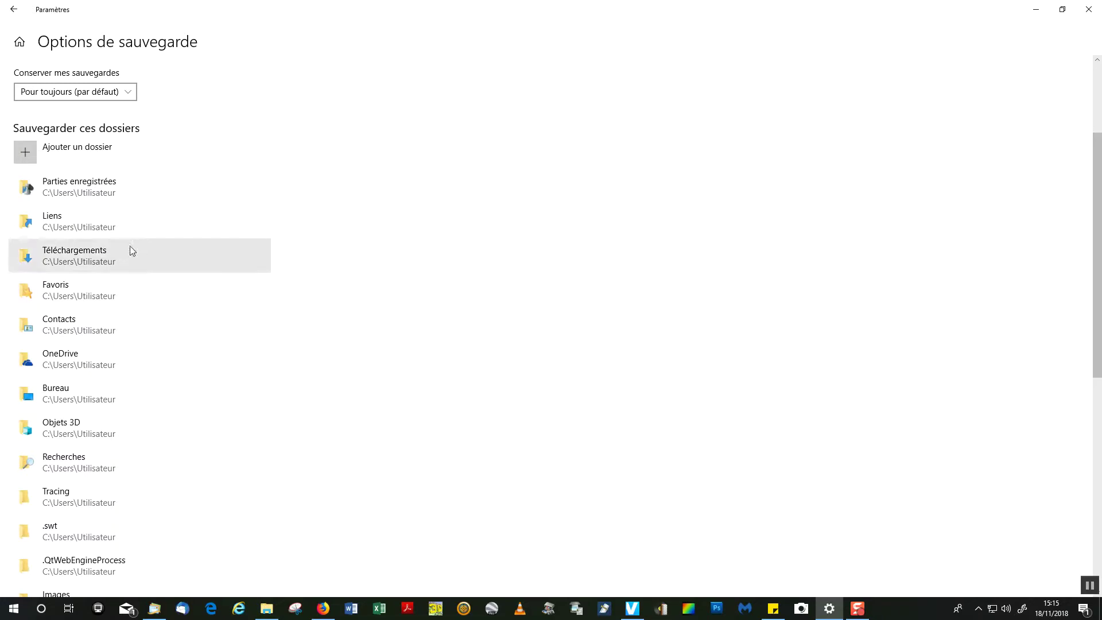
{"action": "left_click", "coordinate": [98, 215]}
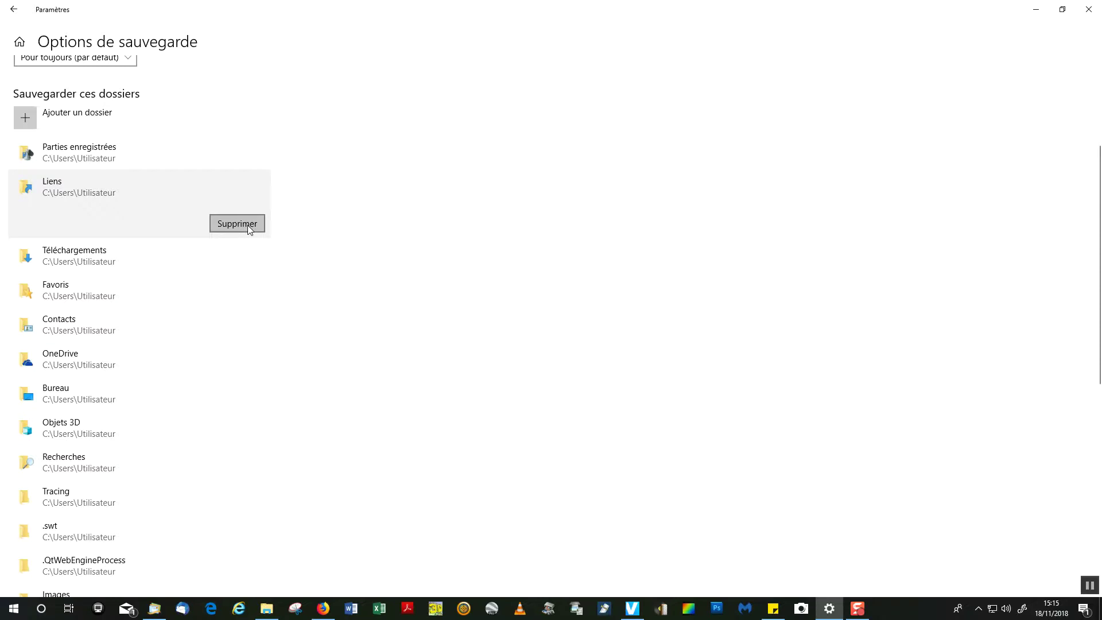
{"action": "left_click", "coordinate": [248, 225]}
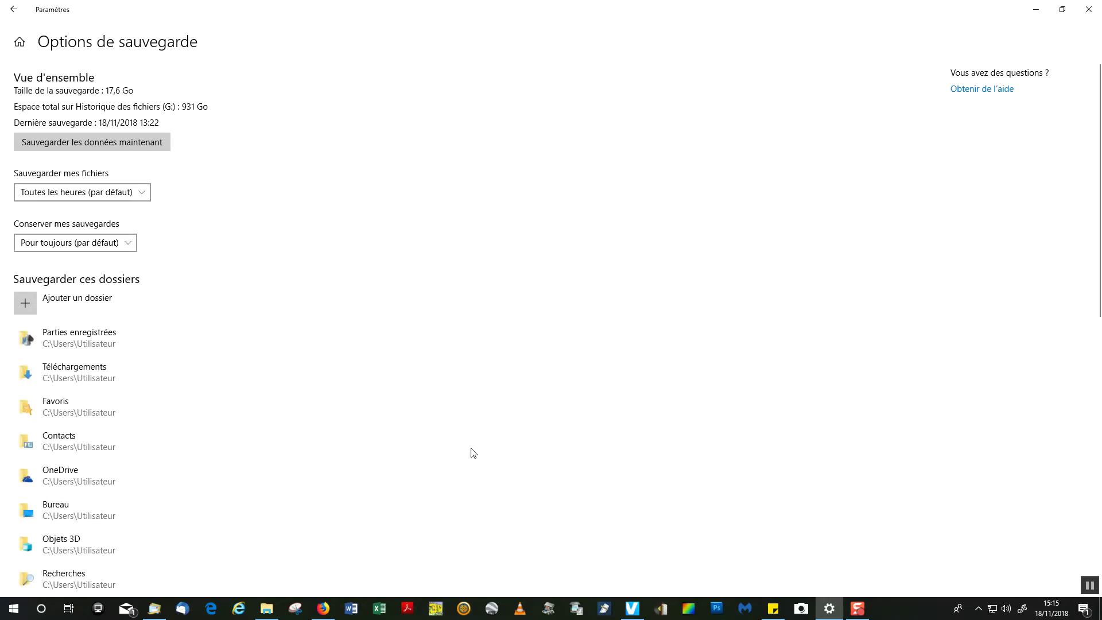
Step: Add the Liens folder from the user's personal folder to the folders to back up
{"action": "left_click", "coordinate": [23, 303]}
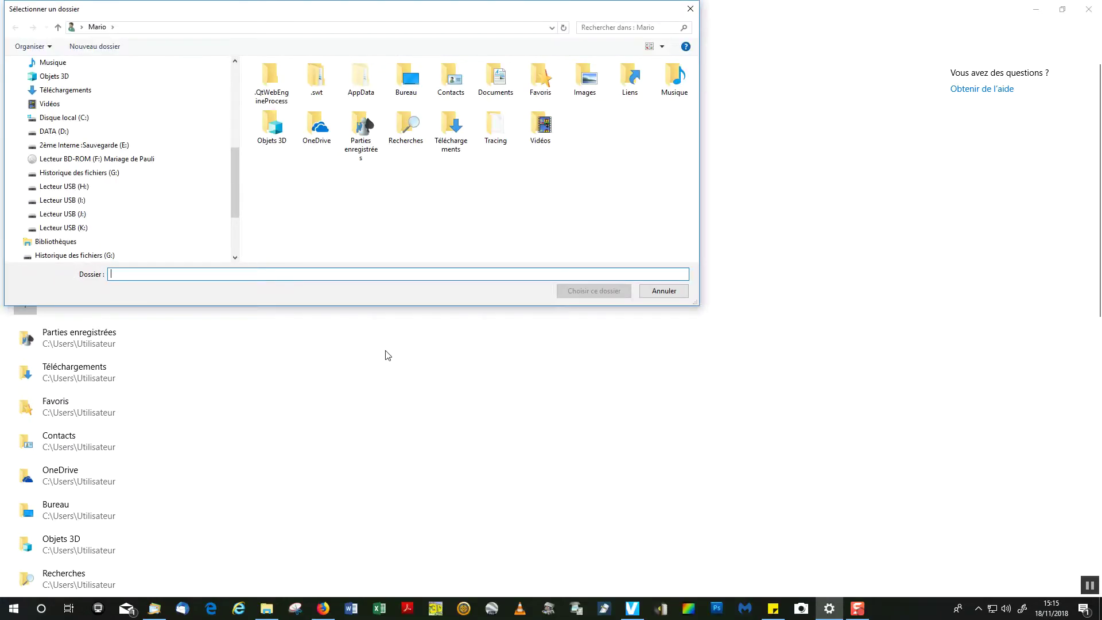
{"action": "left_click", "coordinate": [630, 87]}
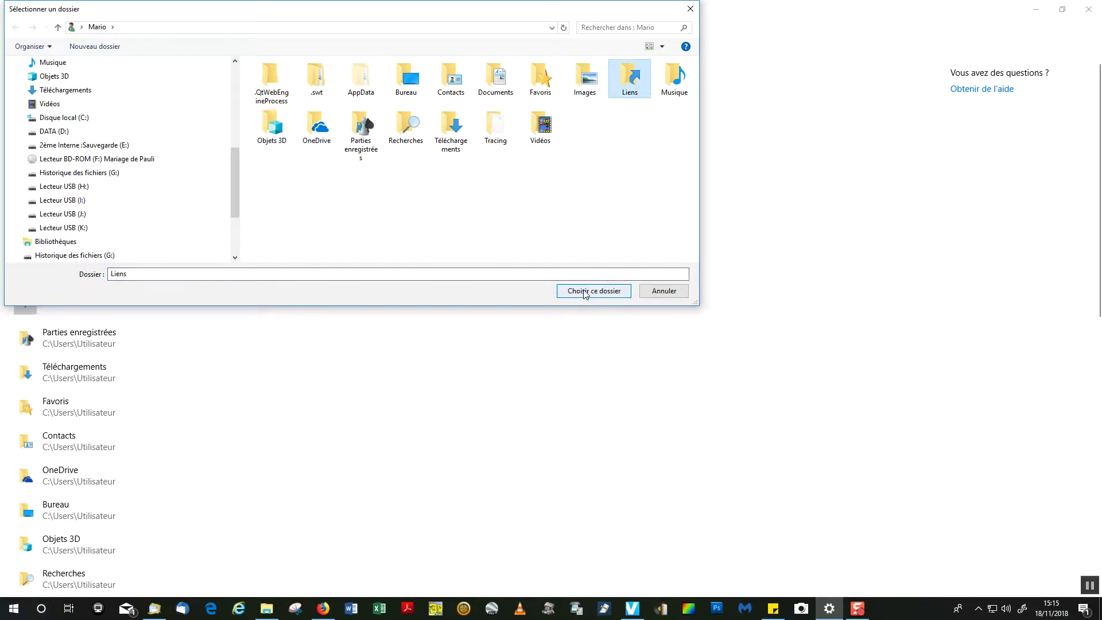
{"action": "left_click", "coordinate": [585, 292]}
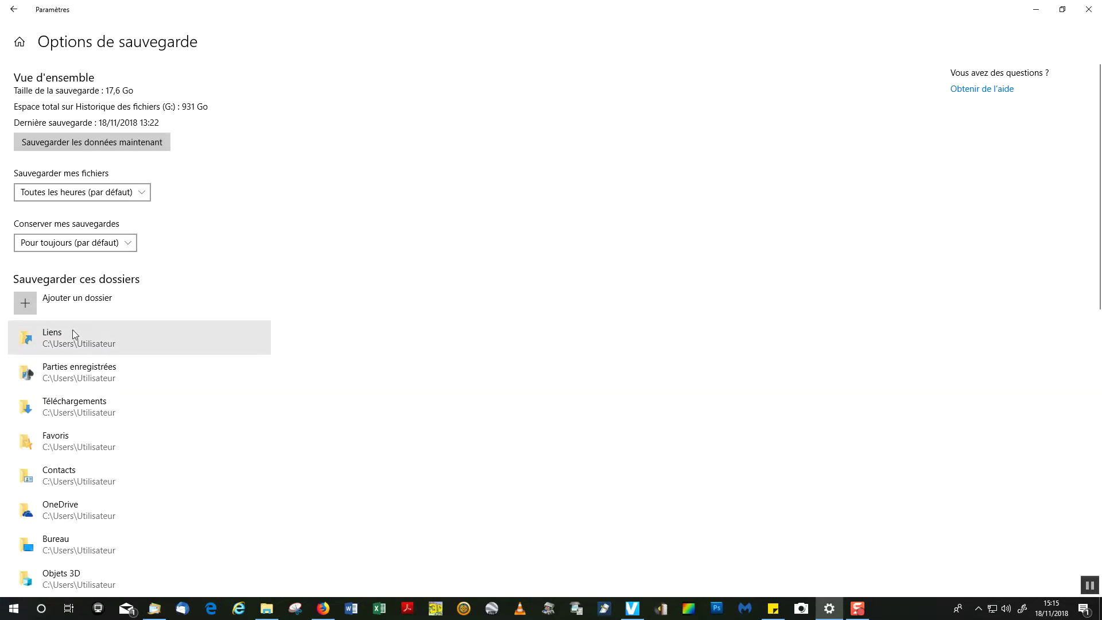
Step: Look over the remaining backed-up folders, the excluded folders and the other-drive section, and close the settings
{"action": "left_click_drag", "start_coordinate": [1100, 173], "coordinate": [1085, 410]}
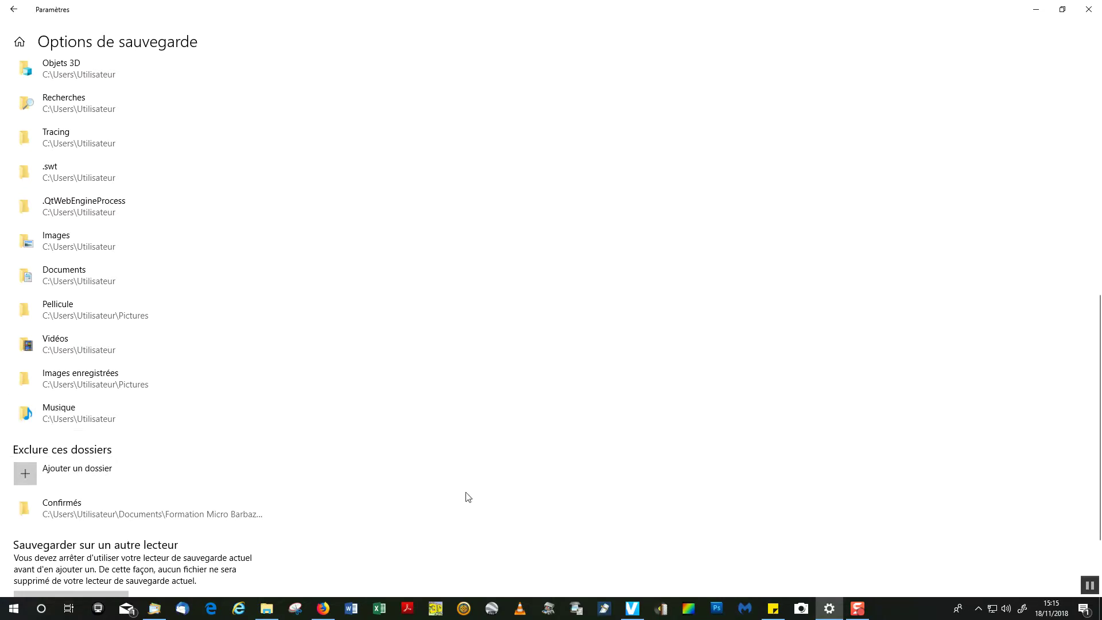
{"action": "left_click_drag", "start_coordinate": [1097, 320], "coordinate": [1096, 182]}
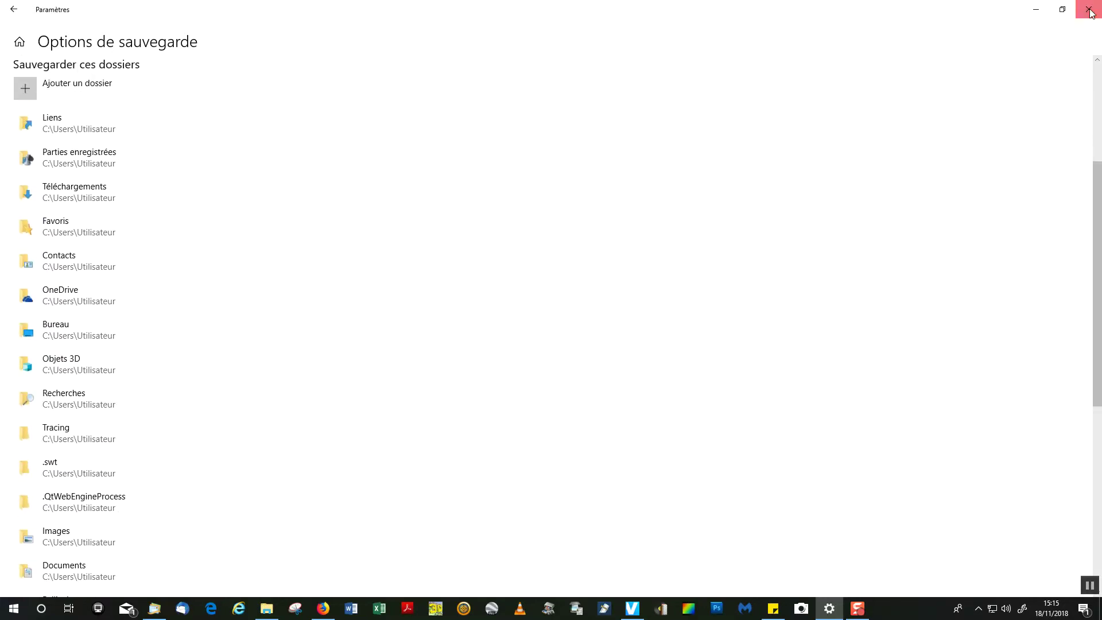
{"action": "left_click", "coordinate": [1089, 10]}
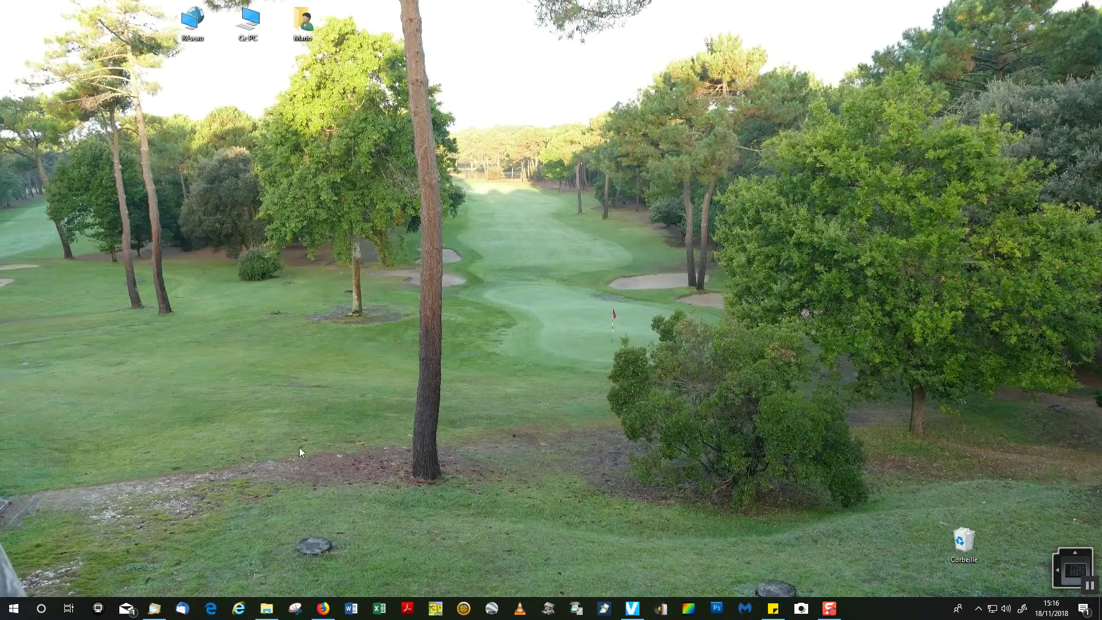
Step: View Malheur 2.JPG from the Images\Photos subfolder of the user's personal folder, and close the picture viewer
{"action": "double_click", "coordinate": [301, 21]}
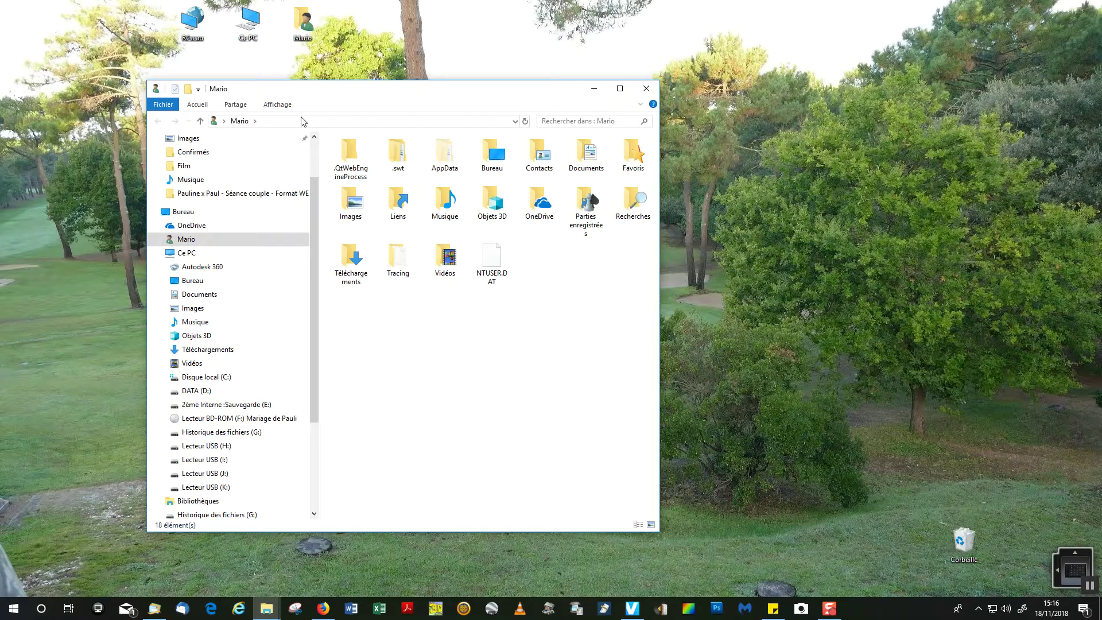
{"action": "double_click", "coordinate": [352, 205]}
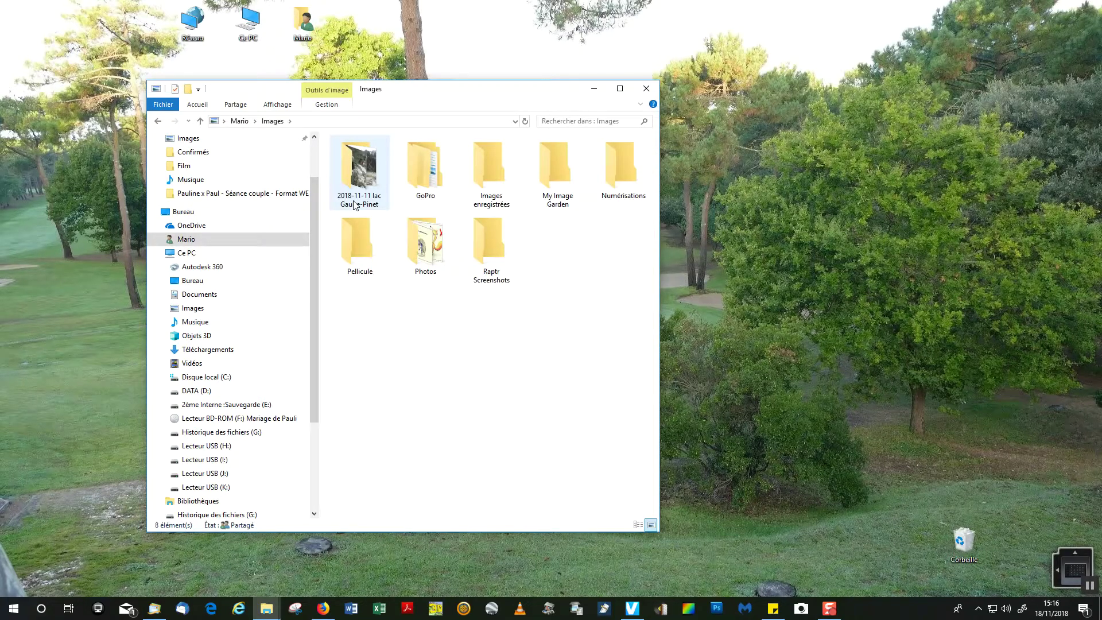
{"action": "double_click", "coordinate": [421, 248]}
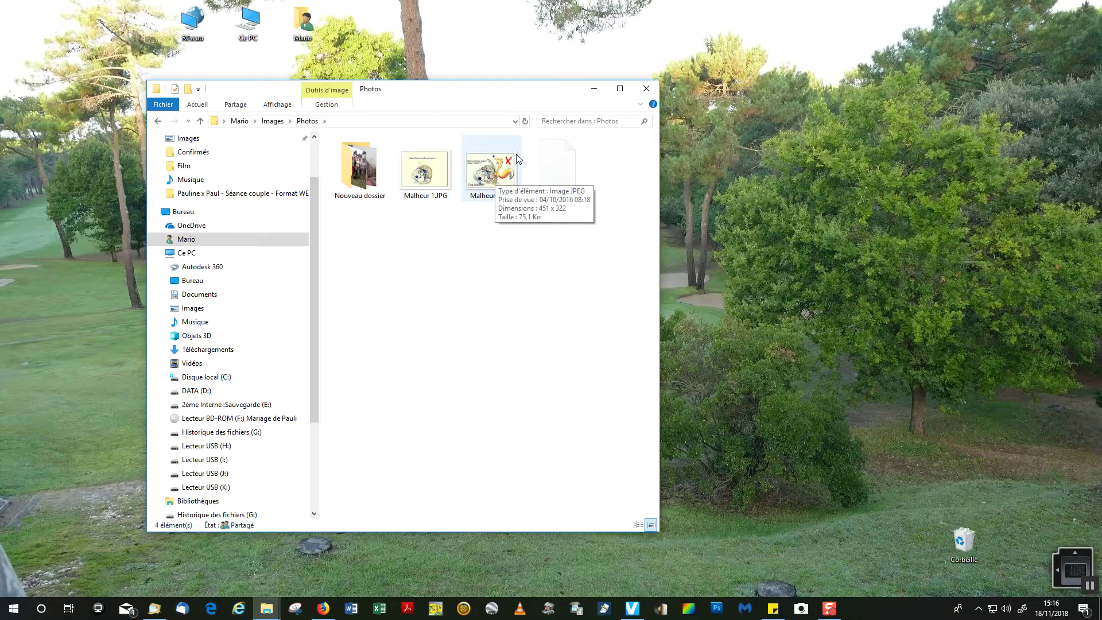
{"action": "double_click", "coordinate": [480, 174]}
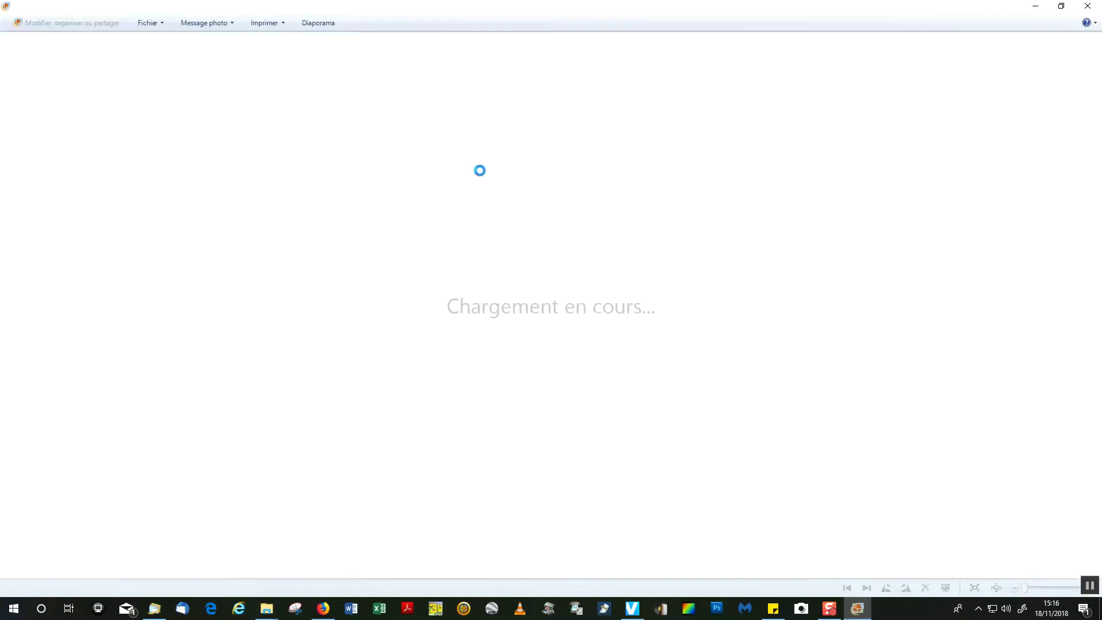
{"action": "left_click", "coordinate": [1086, 6]}
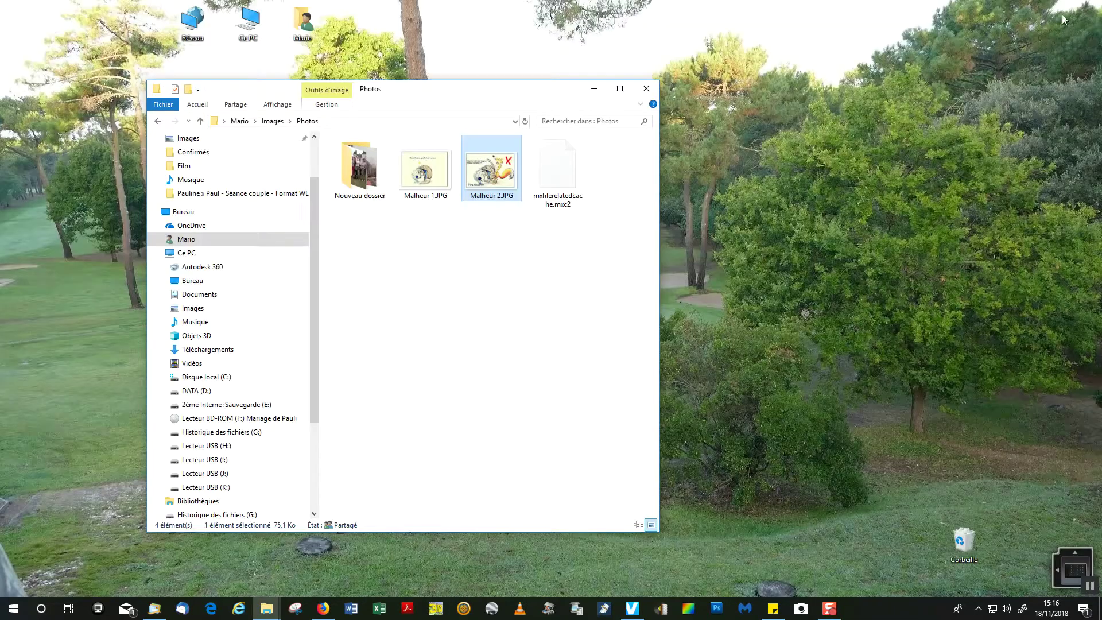
Step: Display the previous versions of Malheur 2.JPG and select the version dated 04/10/2016 08:24
{"action": "right_click", "coordinate": [499, 195]}
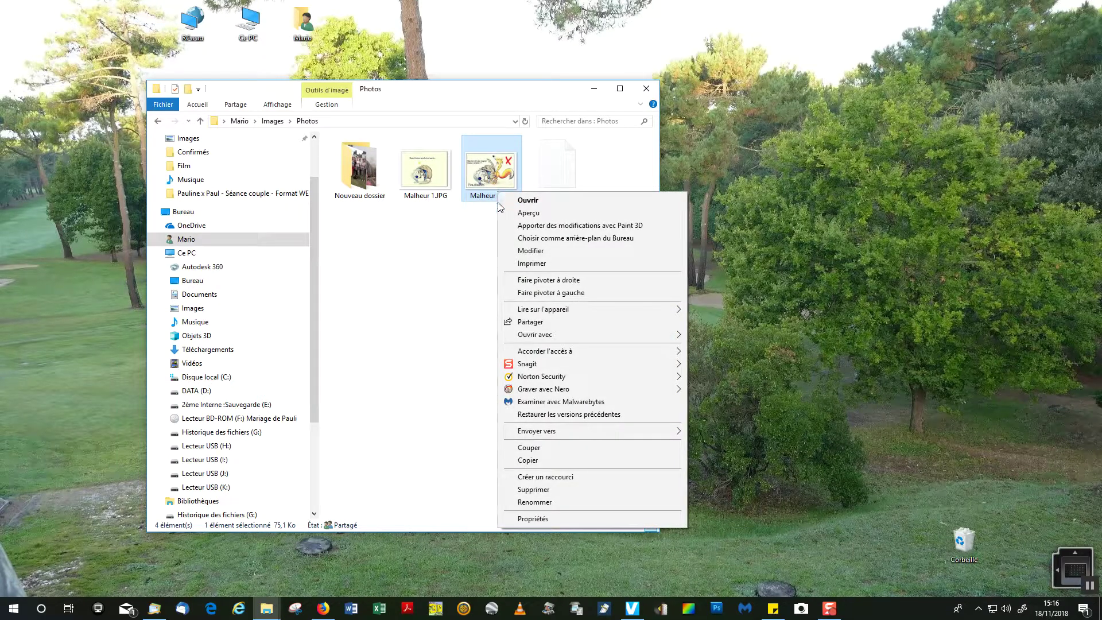
{"action": "left_click", "coordinate": [552, 416]}
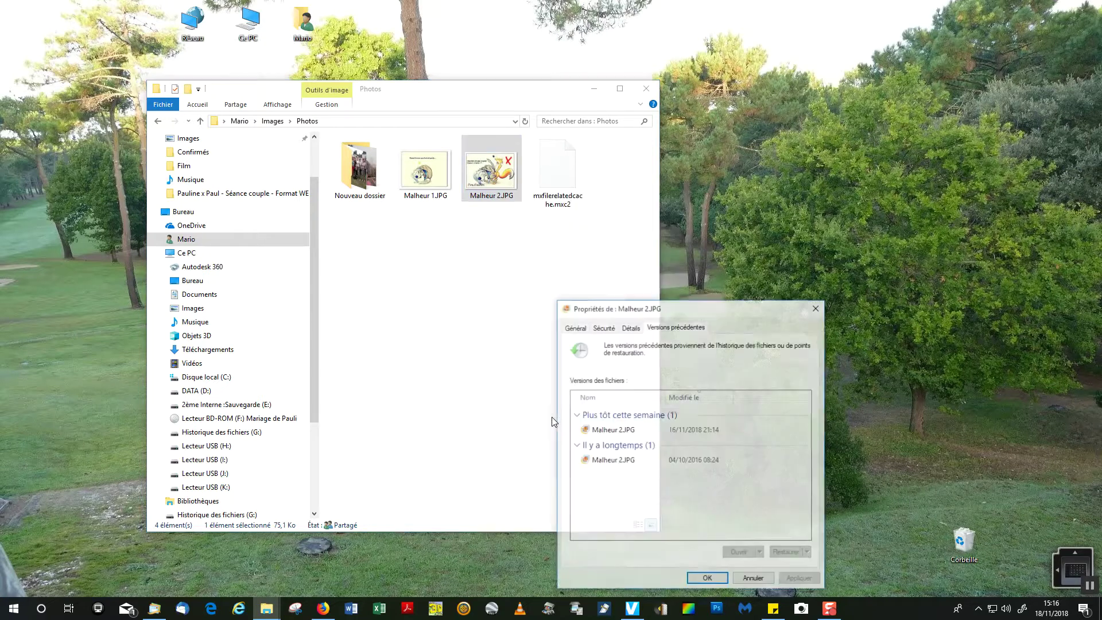
{"action": "left_click_drag", "start_coordinate": [738, 311], "coordinate": [898, 114]}
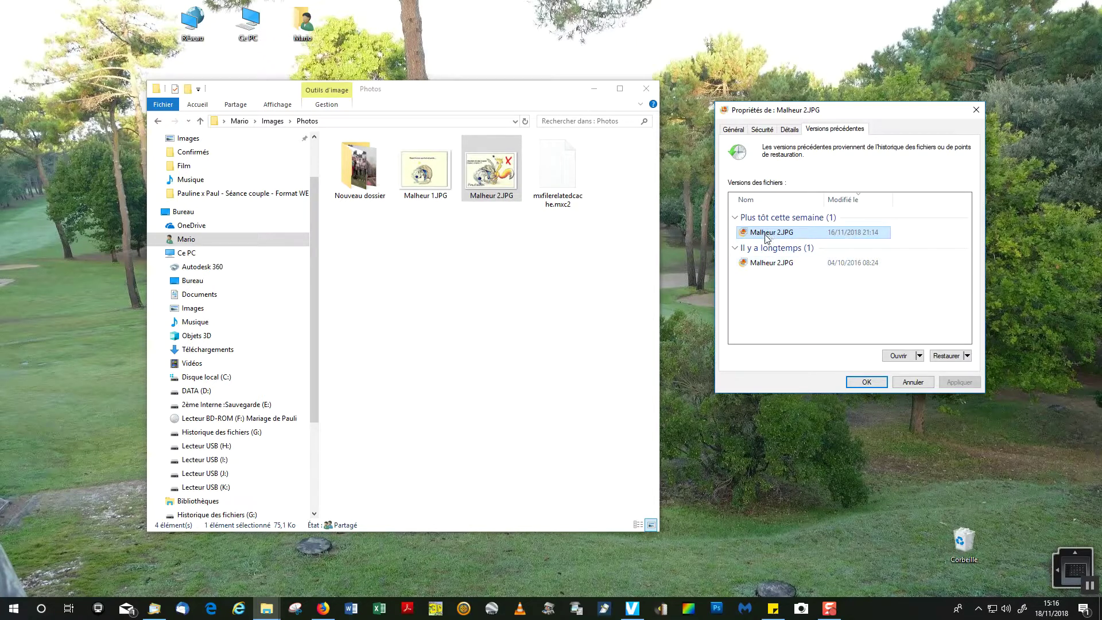
{"action": "left_click", "coordinate": [764, 265]}
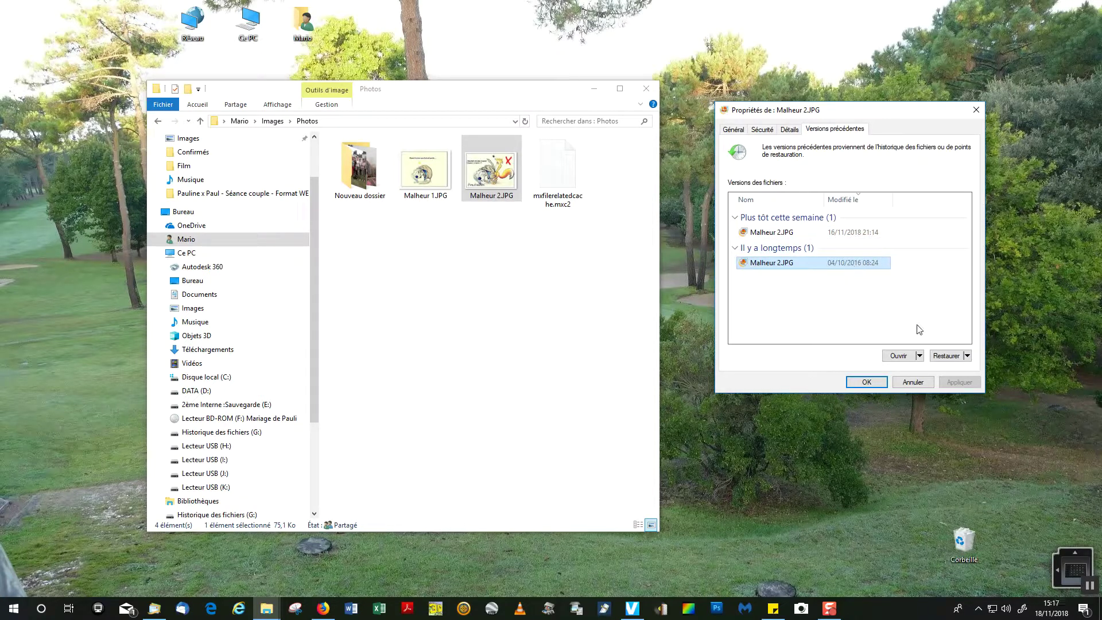
Step: Restore the selected 04/10/2016 version of Malheur 2.JPG to the Musique folder in the user's personal folder
{"action": "left_click", "coordinate": [968, 356]}
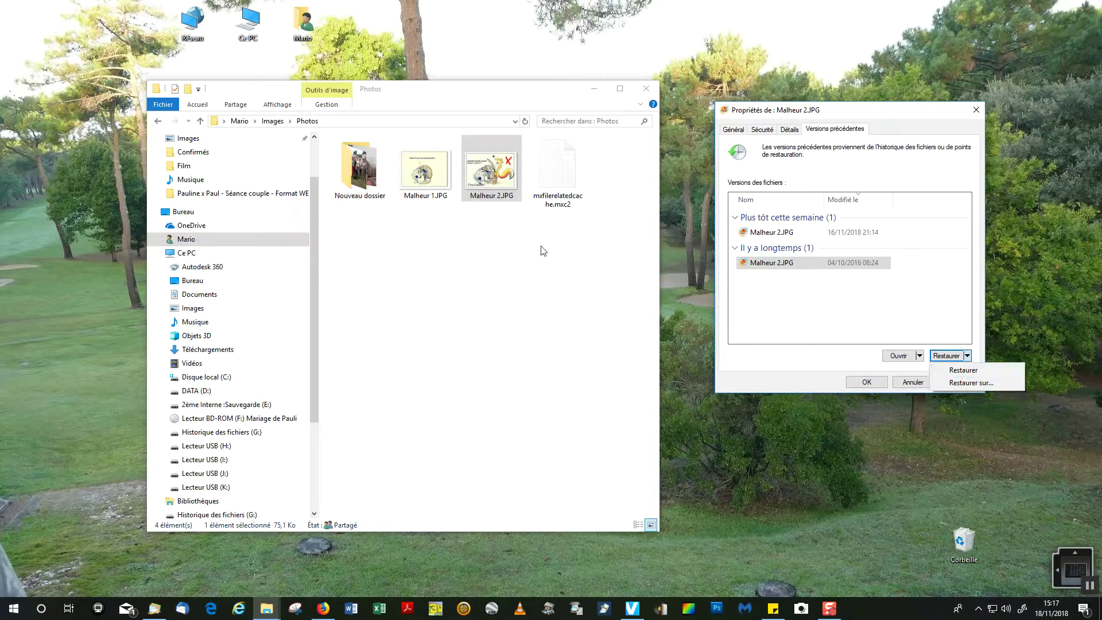
{"action": "left_click", "coordinate": [957, 383]}
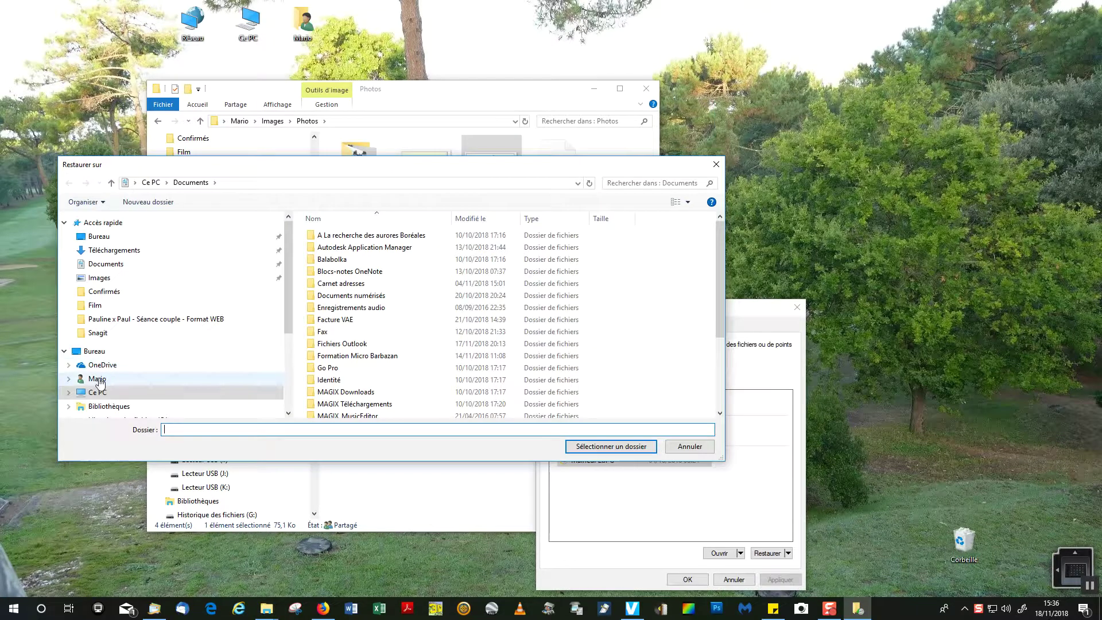
{"action": "left_click", "coordinate": [97, 379]}
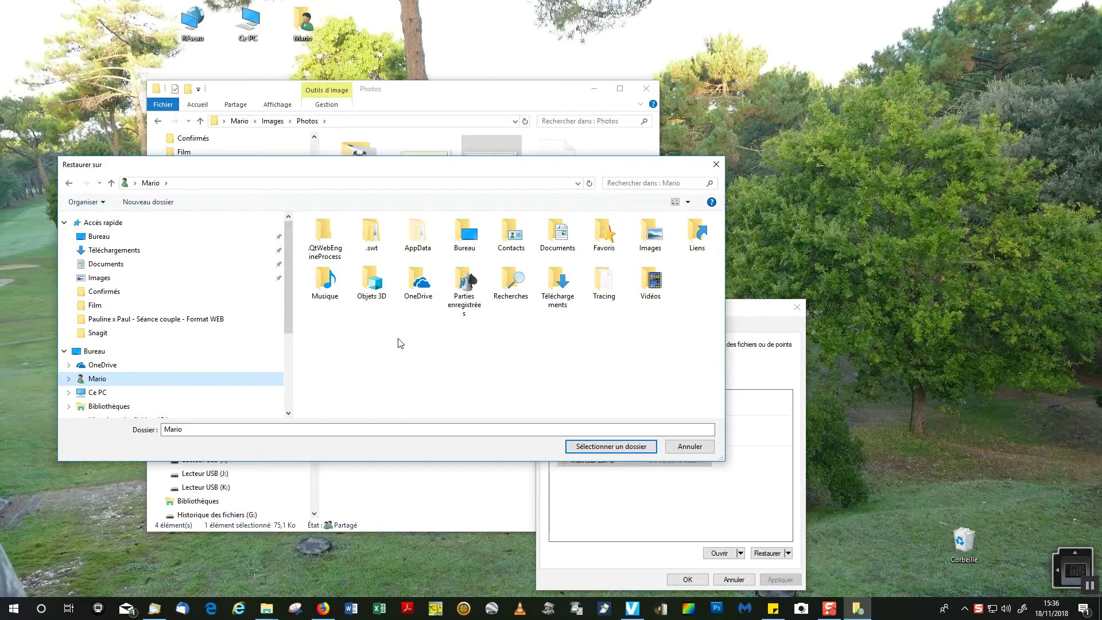
{"action": "double_click", "coordinate": [324, 284]}
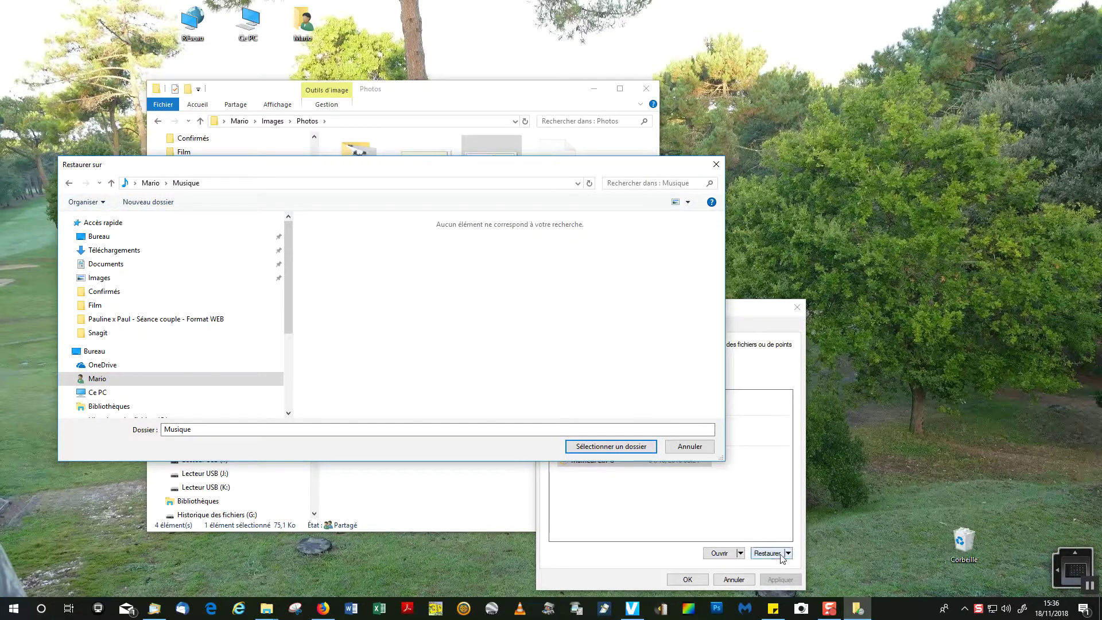
{"action": "left_click", "coordinate": [611, 447]}
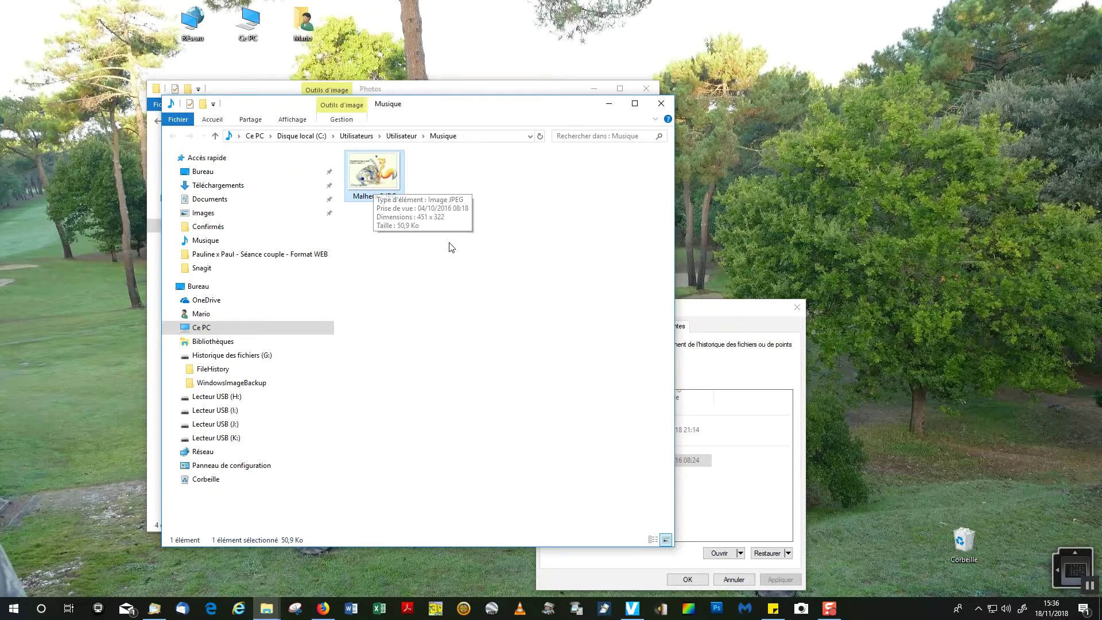
Step: Create a new subfolder in the Musique folder, keep its default name, and return to the picture's properties
{"action": "right_click", "coordinate": [520, 202]}
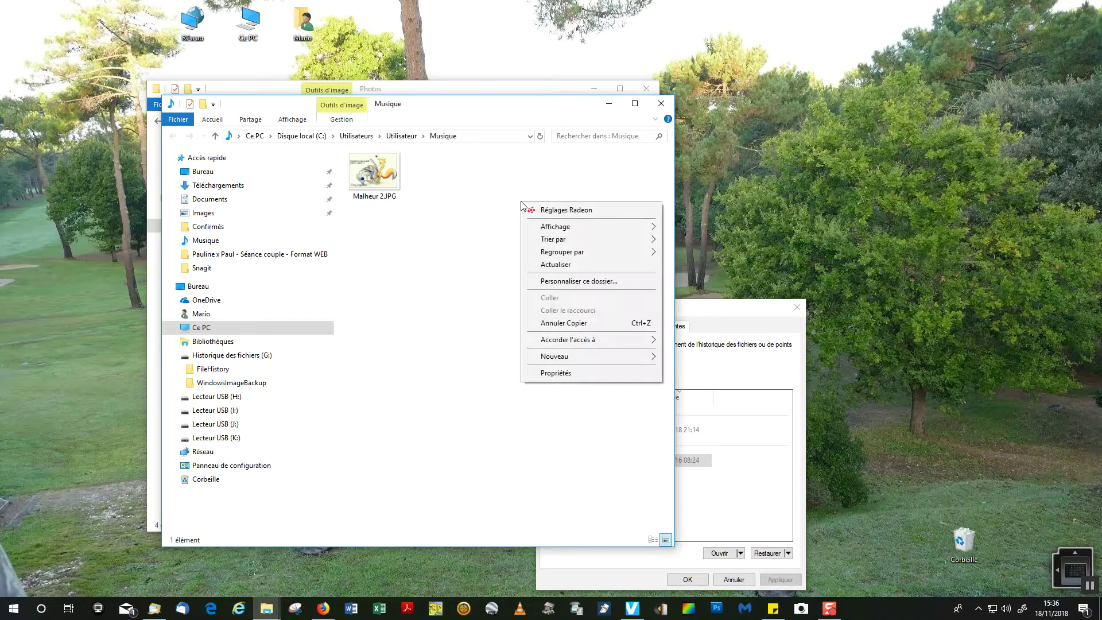
{"action": "mouse_move", "coordinate": [553, 358]}
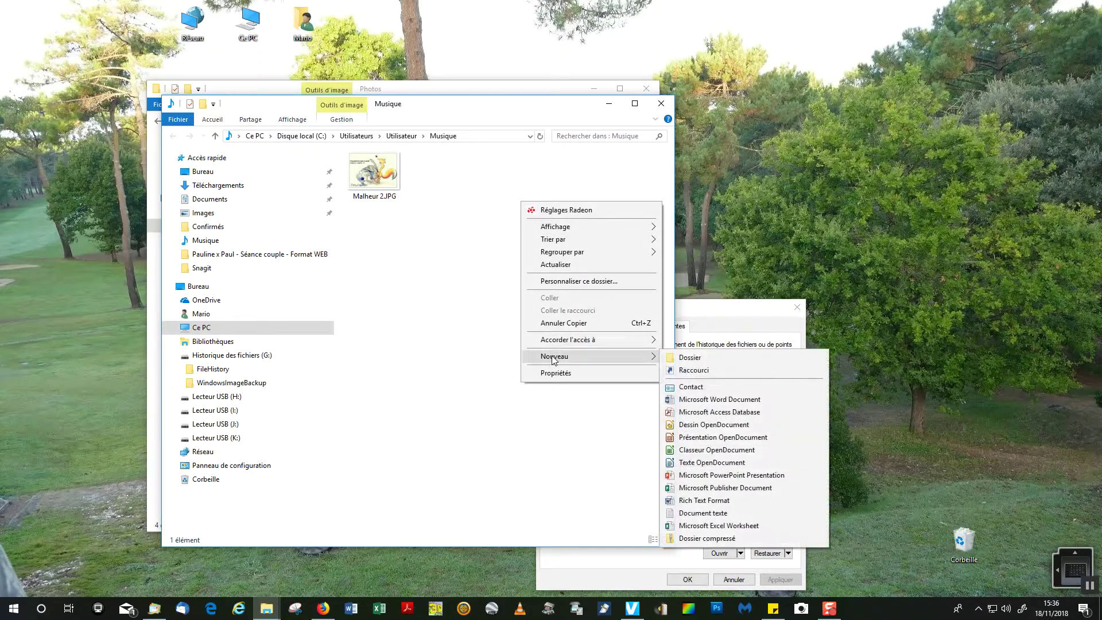
{"action": "left_click", "coordinate": [683, 358]}
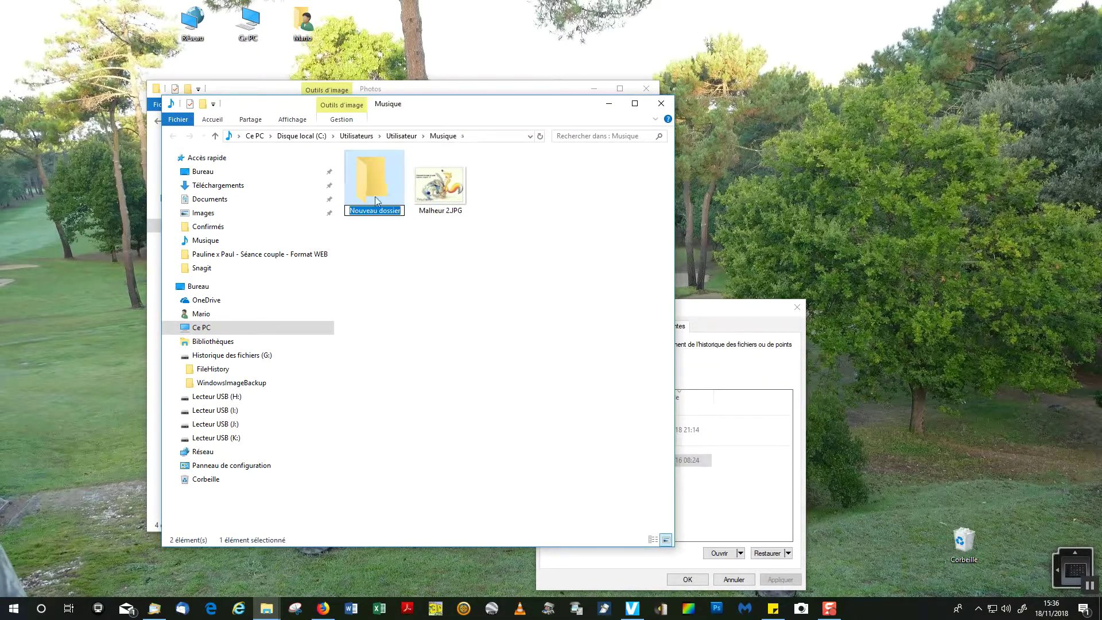
{"action": "left_click", "coordinate": [755, 323]}
Step: Restore the 16/11/2018 21:14 version of Malheur 2.JPG to the Nouveau dossier subfolder of Musique
{"action": "left_click", "coordinate": [788, 553]}
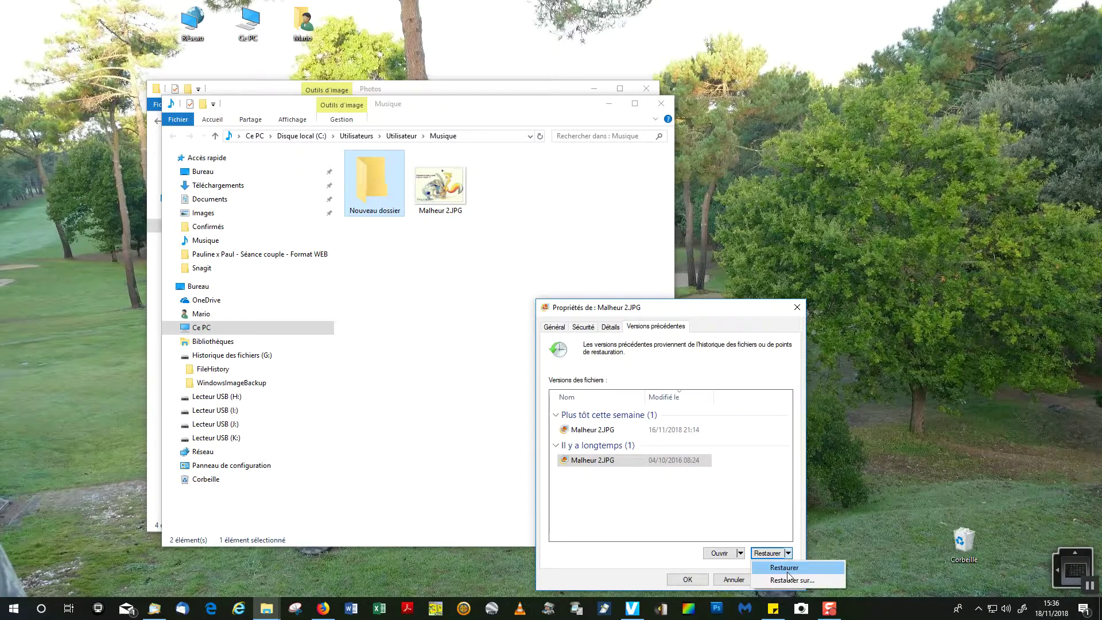
{"action": "left_click", "coordinate": [788, 580]}
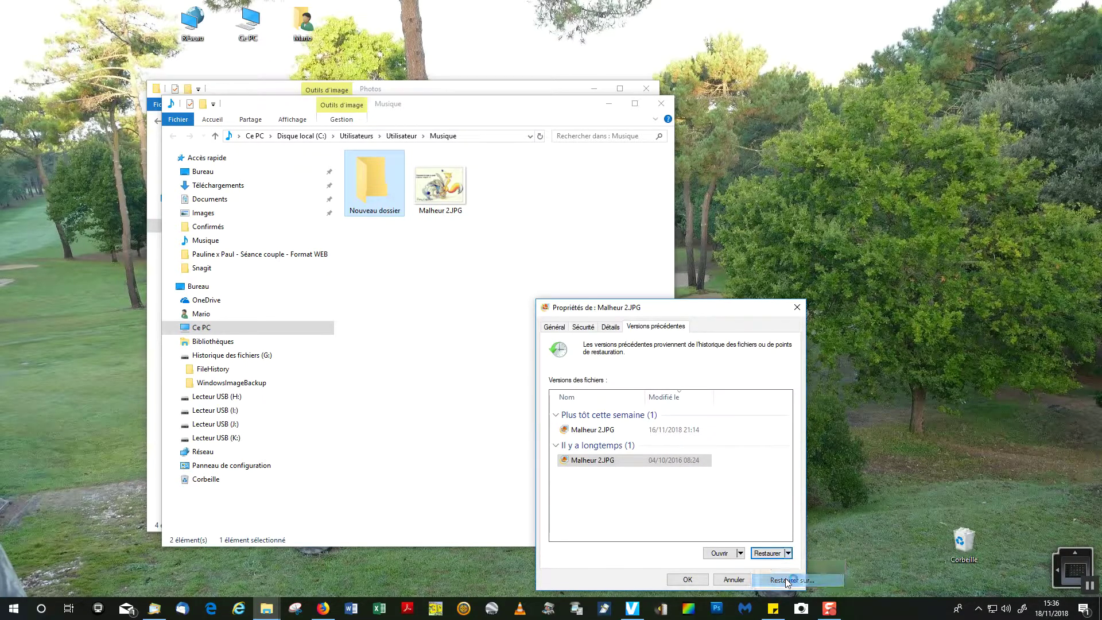
{"action": "left_click", "coordinate": [587, 434]}
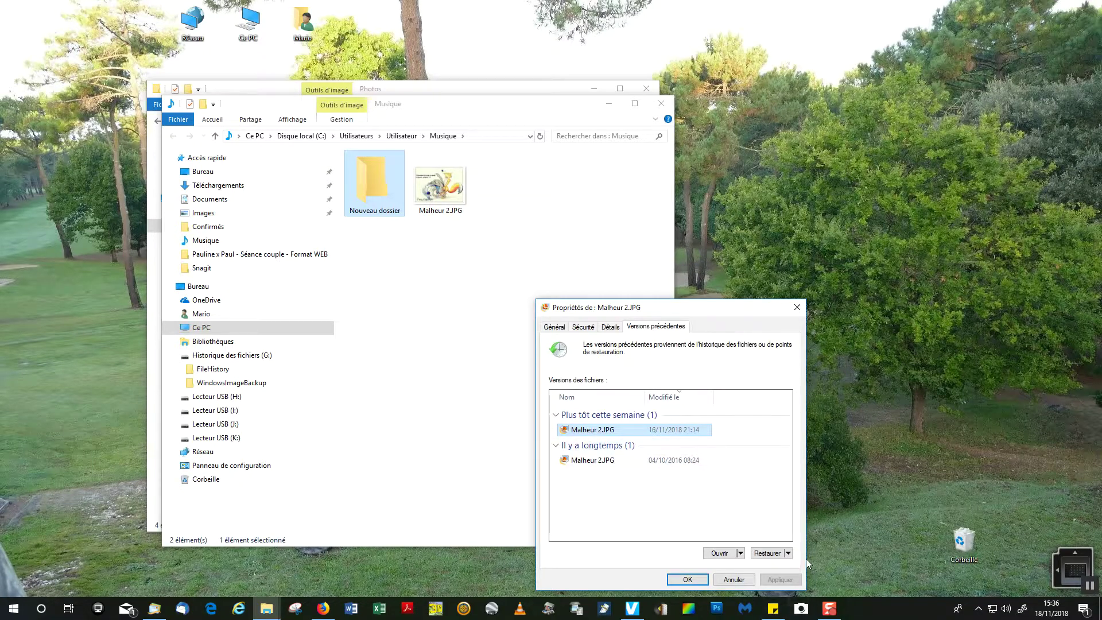
{"action": "left_click", "coordinate": [789, 553]}
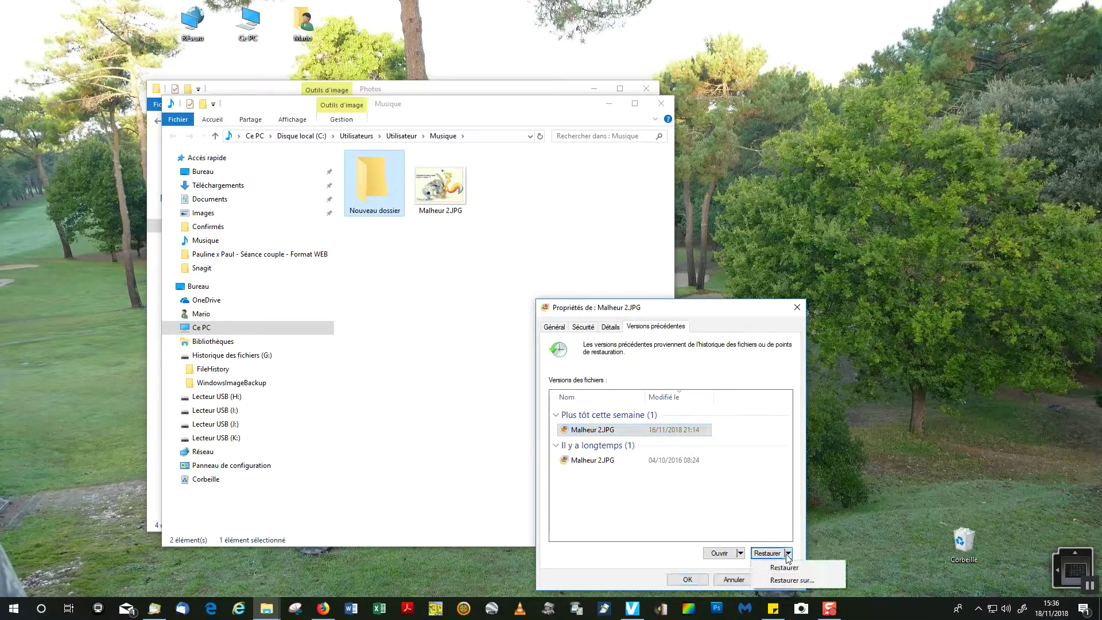
{"action": "left_click", "coordinate": [786, 583]}
{"action": "left_click", "coordinate": [333, 247]}
{"action": "double_click", "coordinate": [333, 248]}
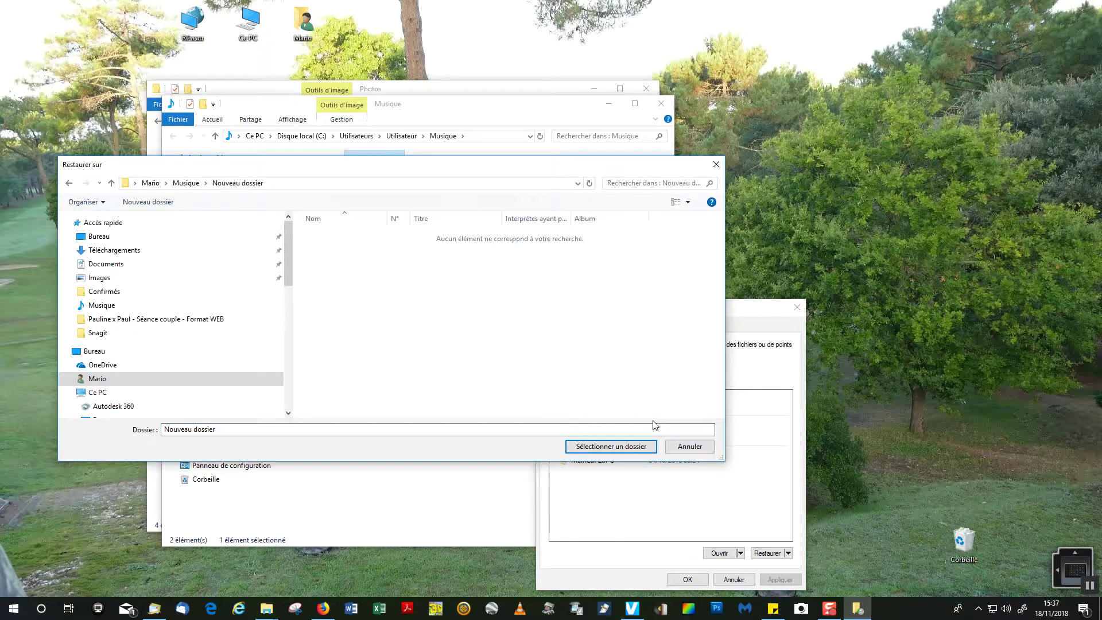
{"action": "left_click", "coordinate": [613, 447]}
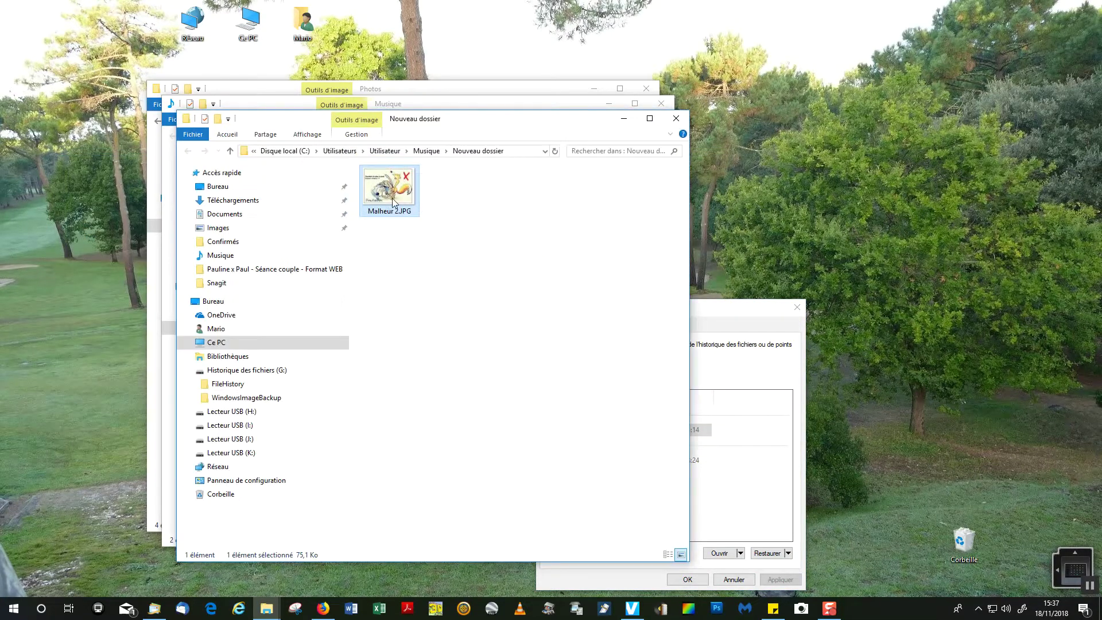
{"action": "left_click", "coordinate": [231, 151]}
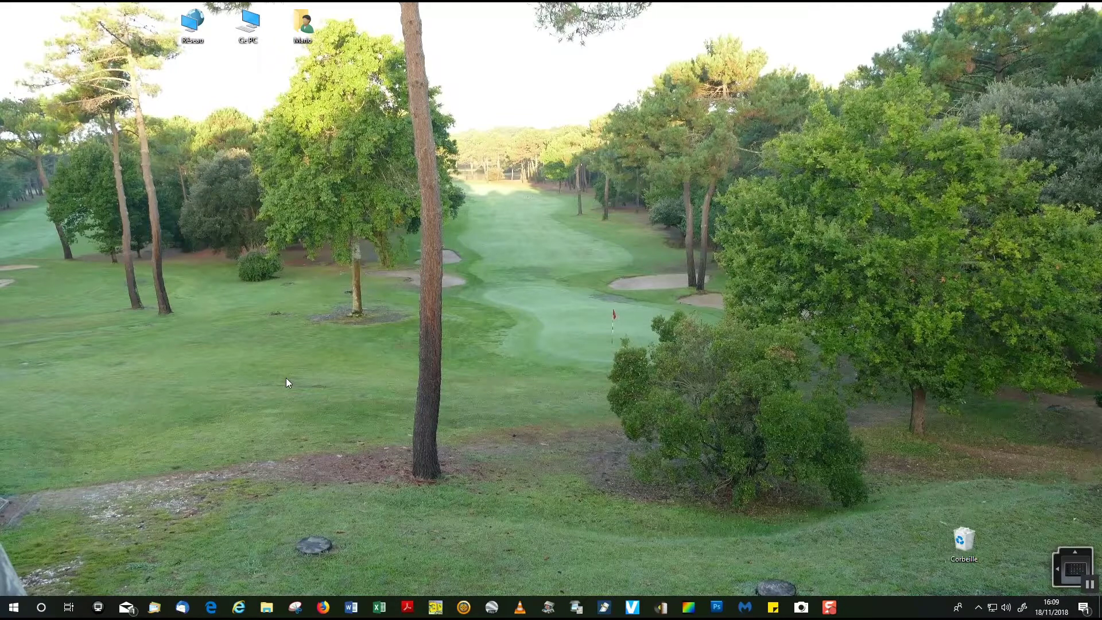
Step: Open the restore window for the current backup from the backup options in the Windows update and security settings
{"action": "left_click", "coordinate": [14, 607]}
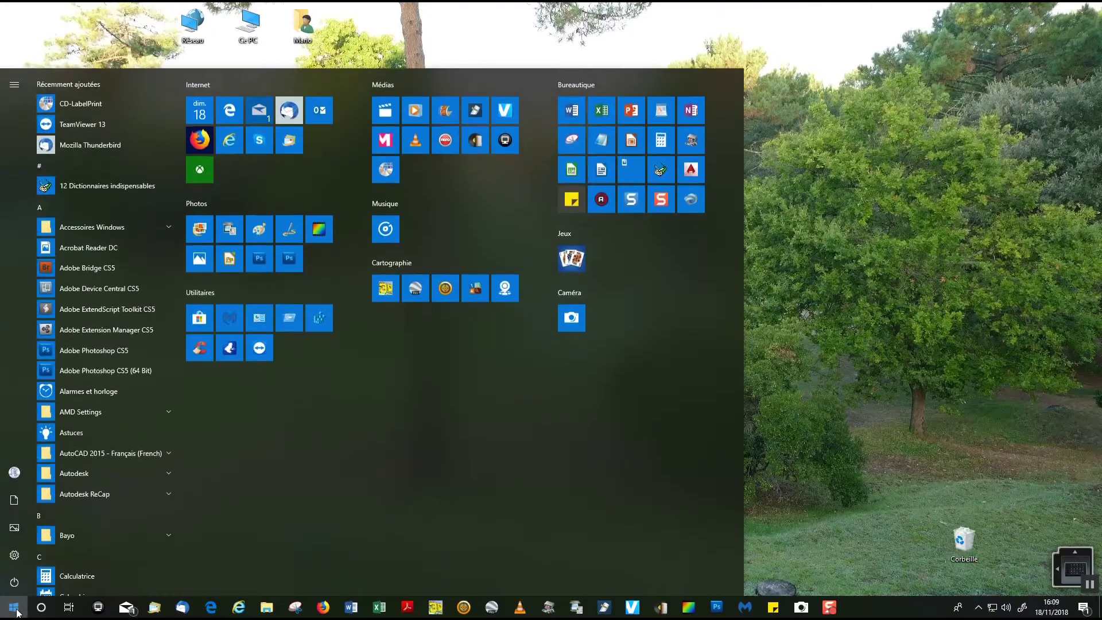
{"action": "left_click", "coordinate": [14, 555]}
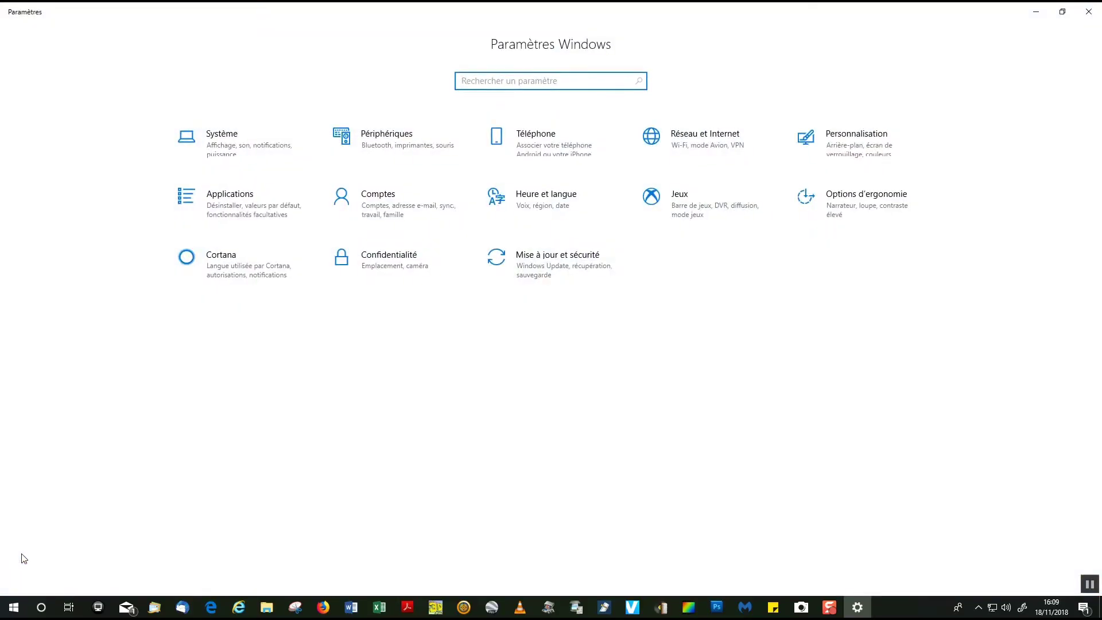
{"action": "left_click", "coordinate": [544, 260]}
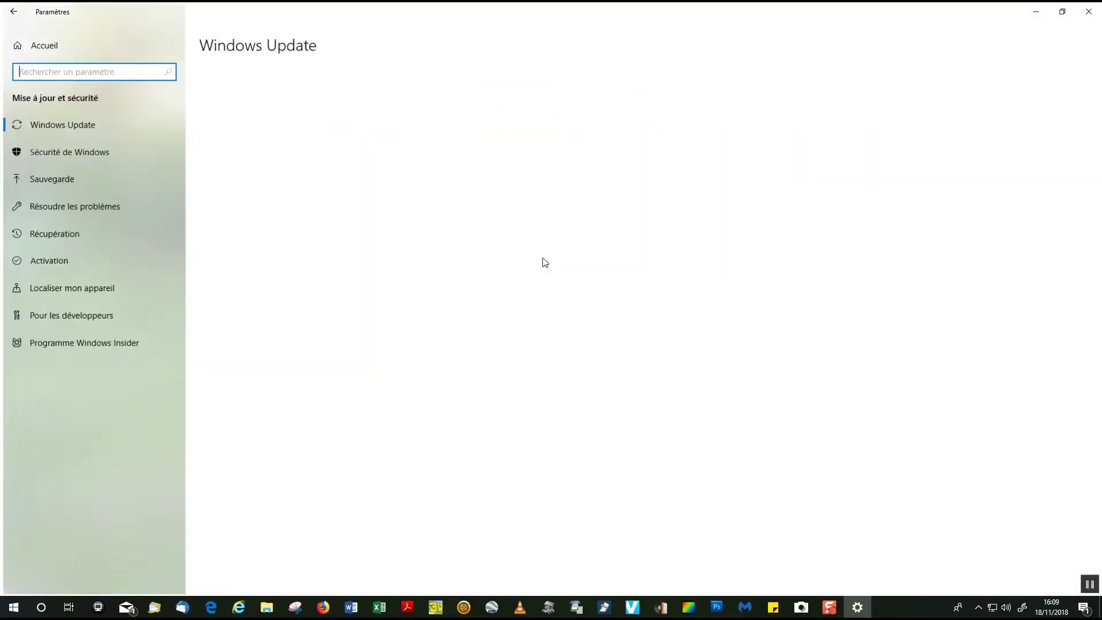
{"action": "left_click", "coordinate": [44, 178]}
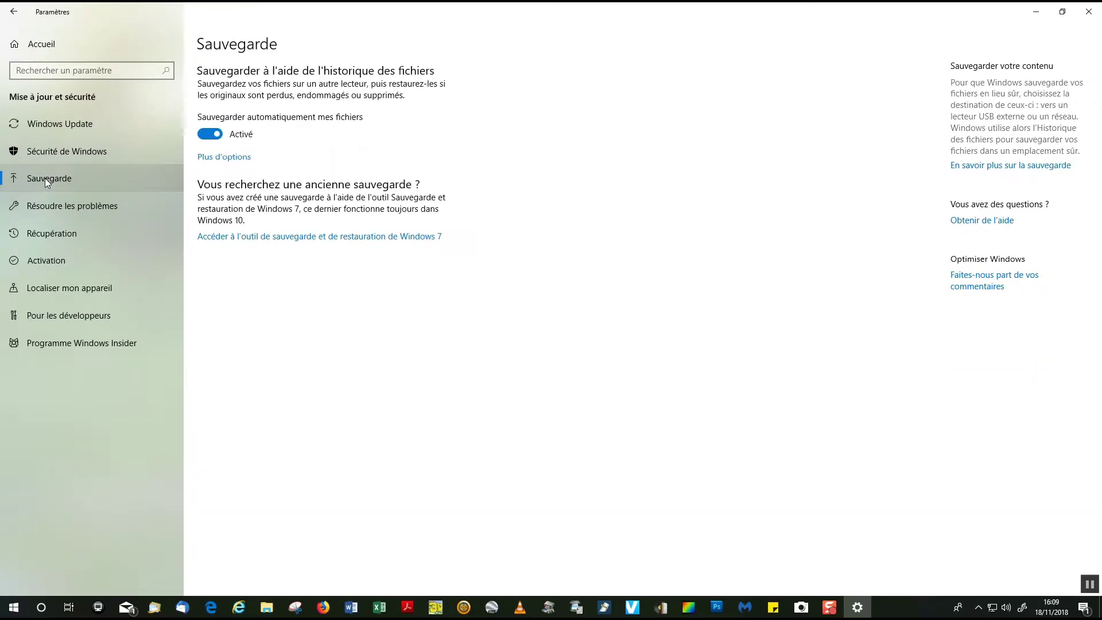
{"action": "left_click", "coordinate": [223, 157]}
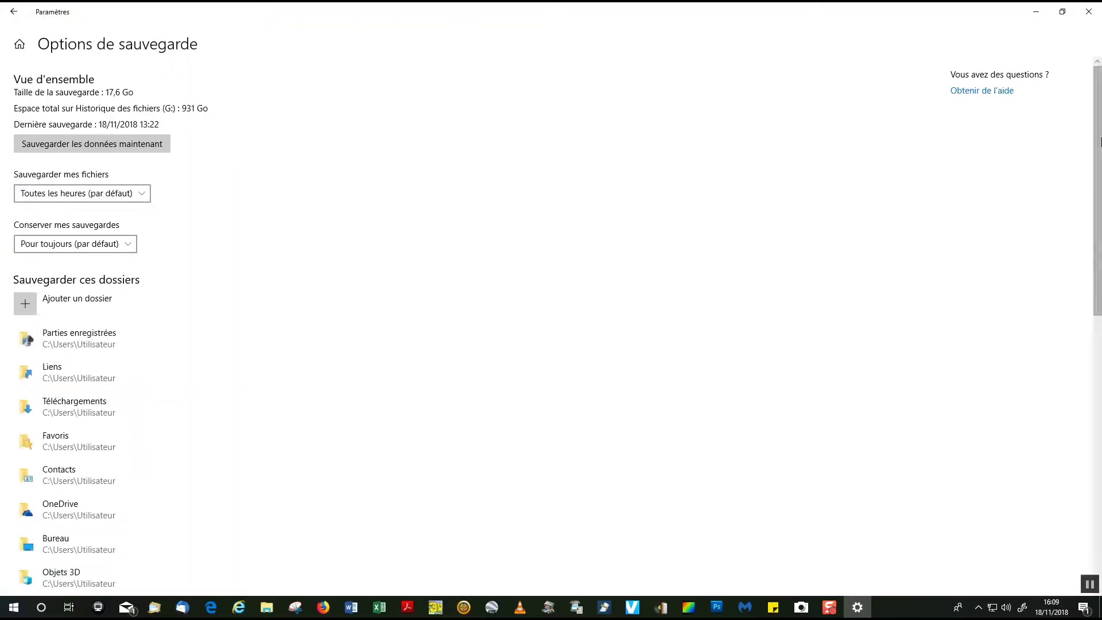
{"action": "left_click_drag", "start_coordinate": [1096, 148], "coordinate": [1094, 419]}
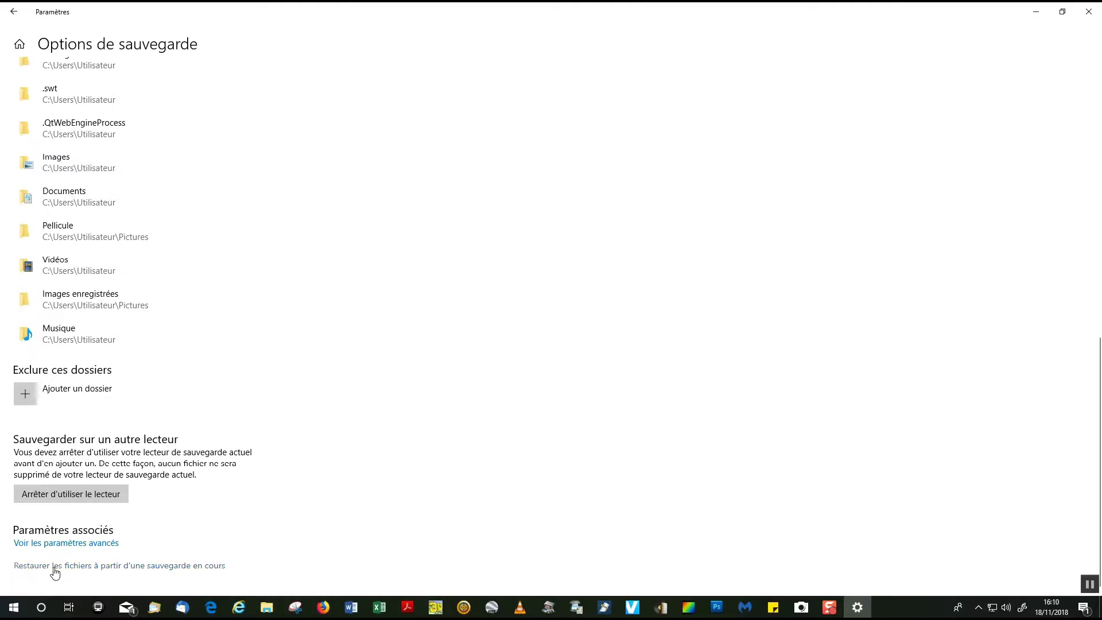
{"action": "left_click", "coordinate": [179, 567]}
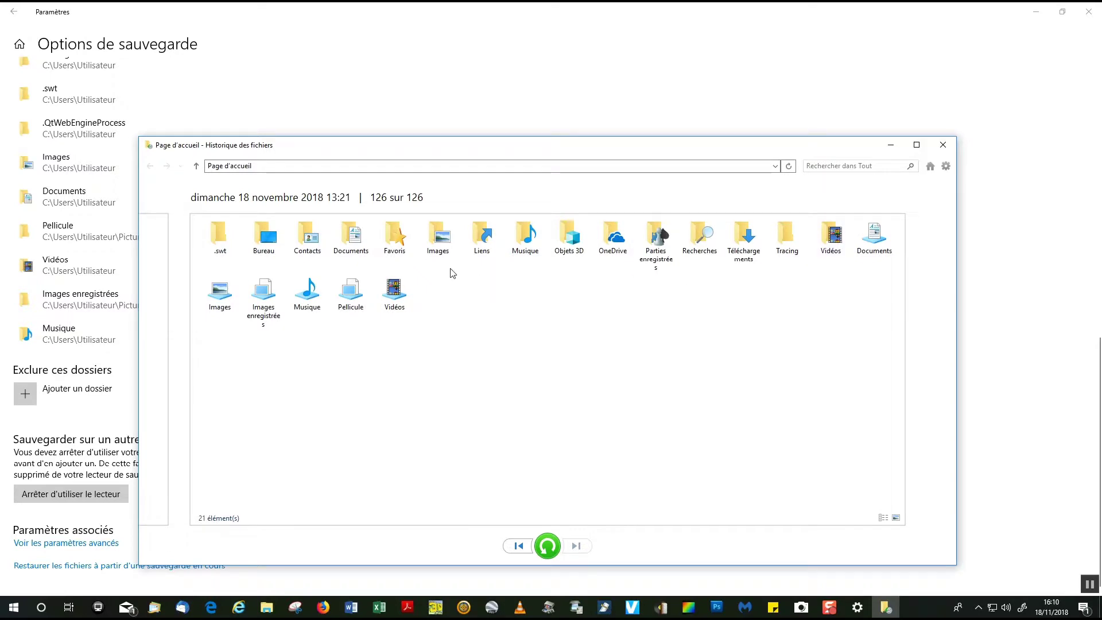
Step: Browse the backed-up files to Documents\Formation Micro Barbazan\Formation Barbazan\Débutants 14h
{"action": "left_click", "coordinate": [355, 245]}
{"action": "double_click", "coordinate": [356, 245]}
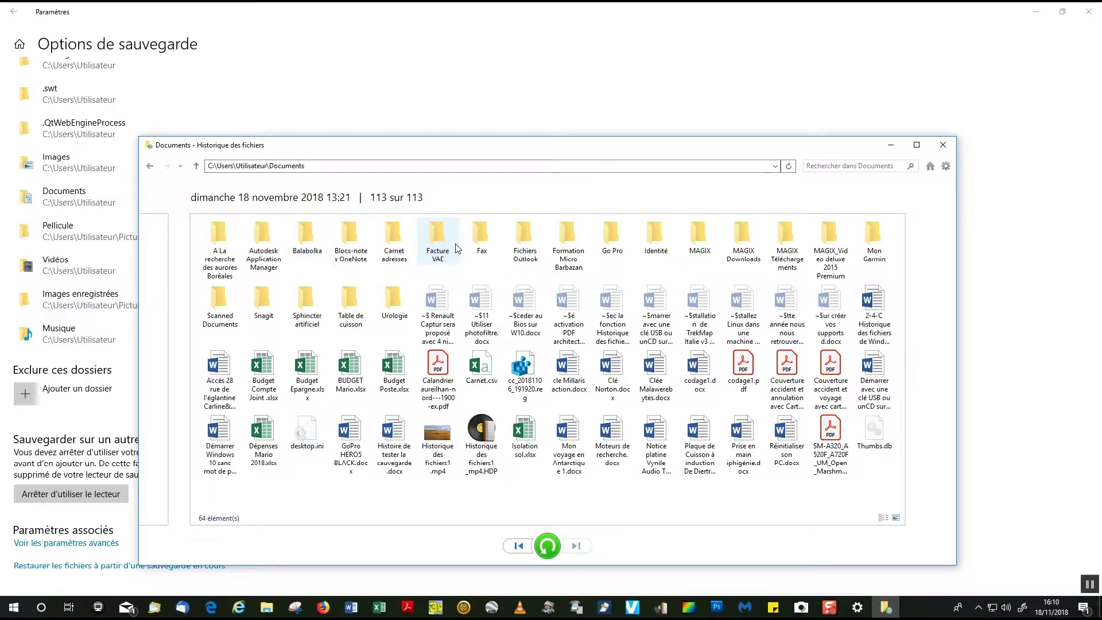
{"action": "double_click", "coordinate": [562, 247]}
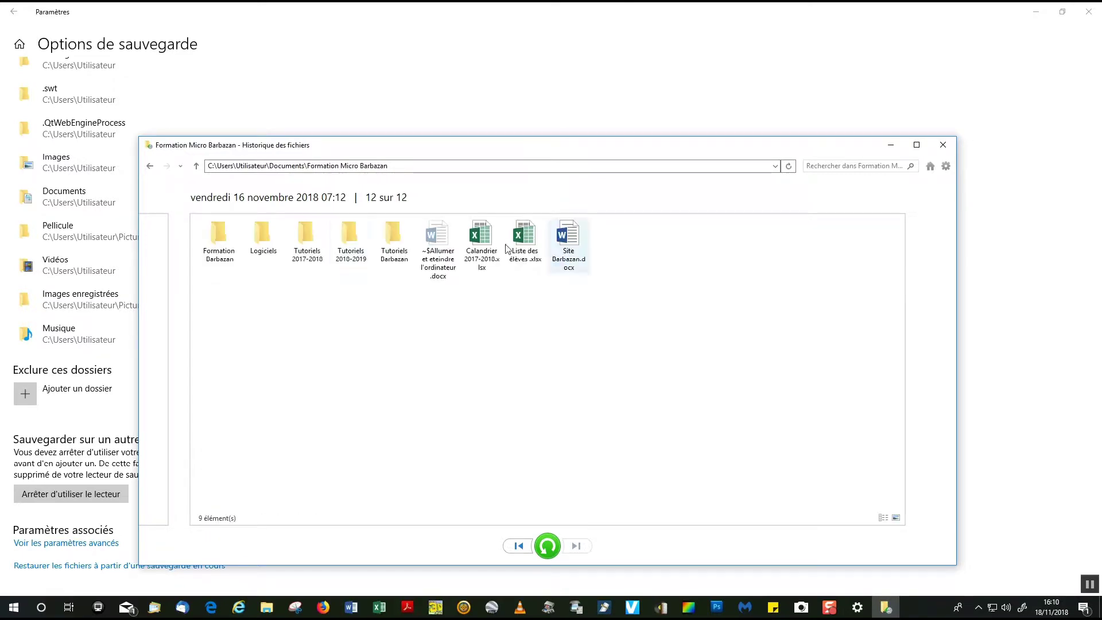
{"action": "double_click", "coordinate": [219, 240]}
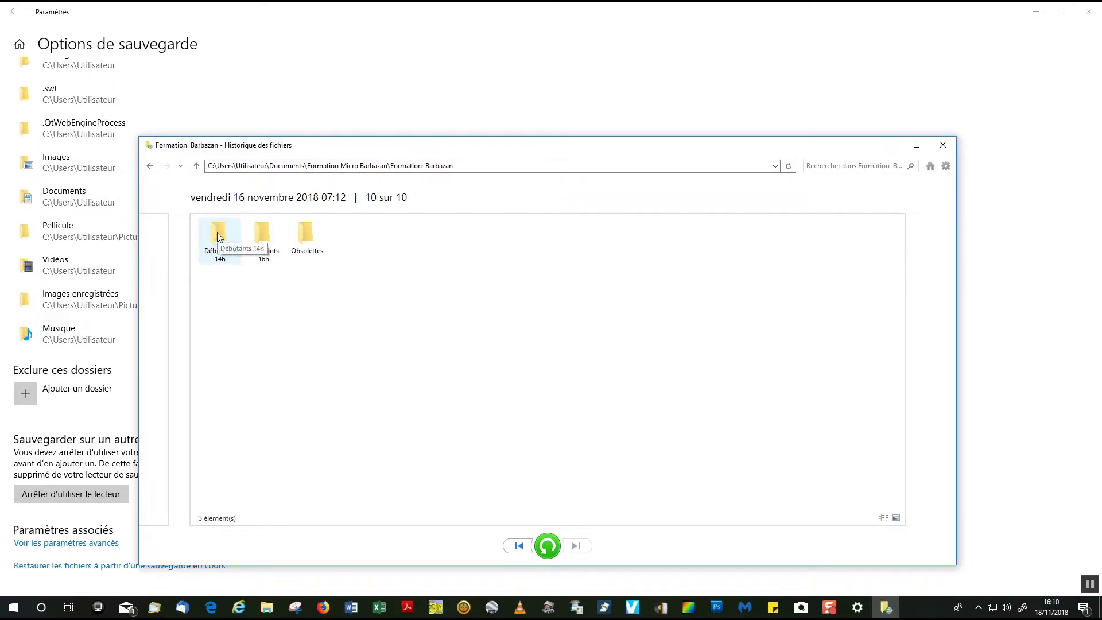
{"action": "left_click", "coordinate": [218, 235]}
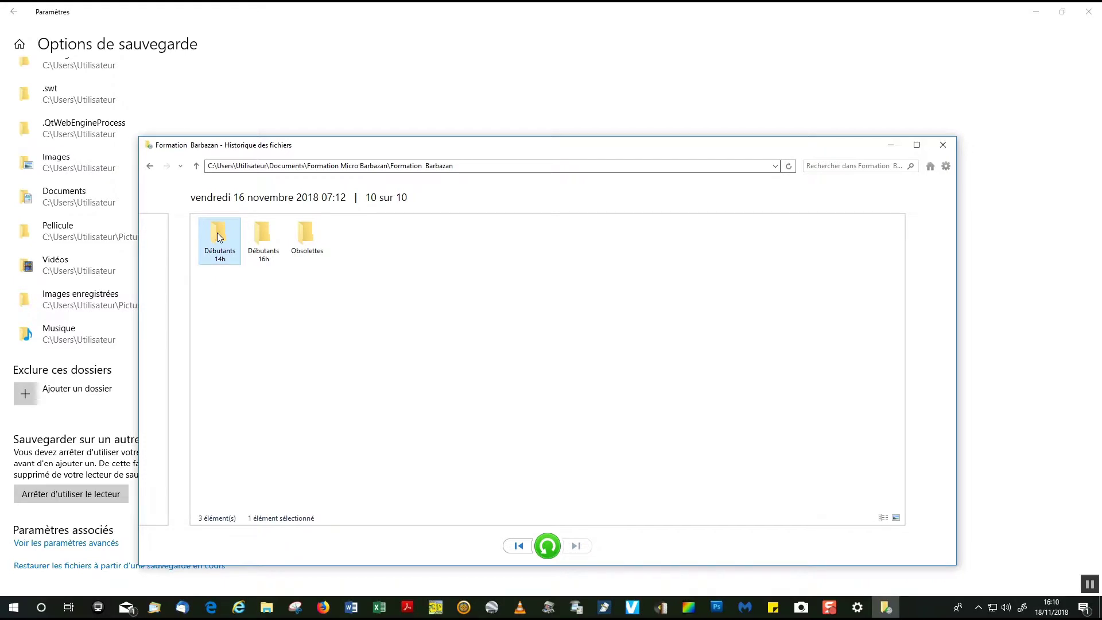
{"action": "double_click", "coordinate": [218, 236]}
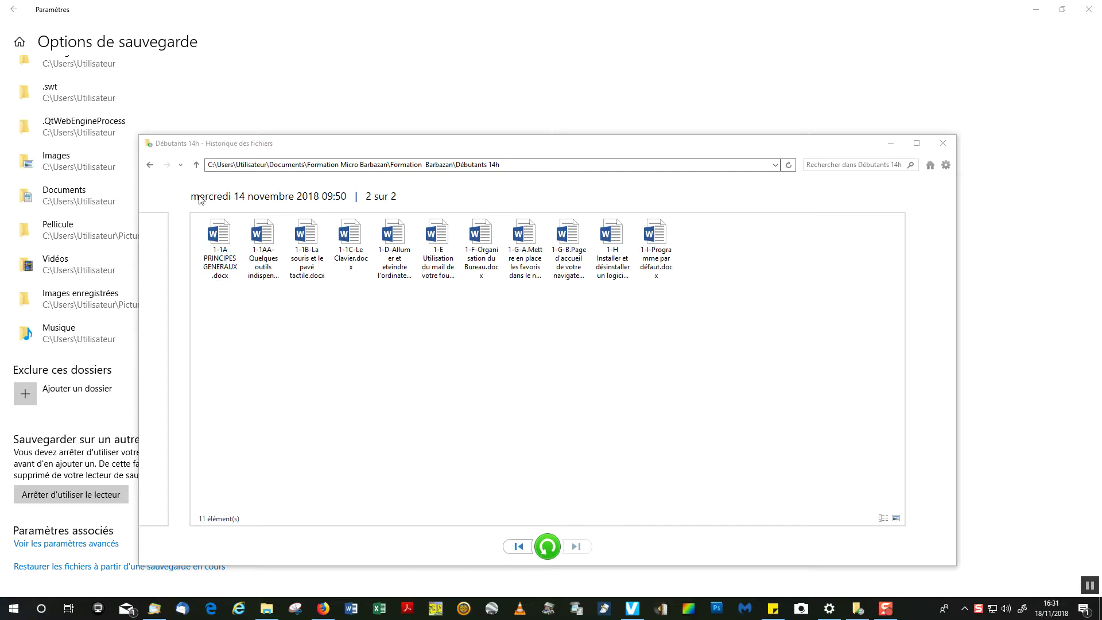
Step: Compare the earlier and latest backed-up versions of the Débutants 14h folder, ending on the one from 14 novembre 2018 09:50
{"action": "left_click", "coordinate": [519, 547]}
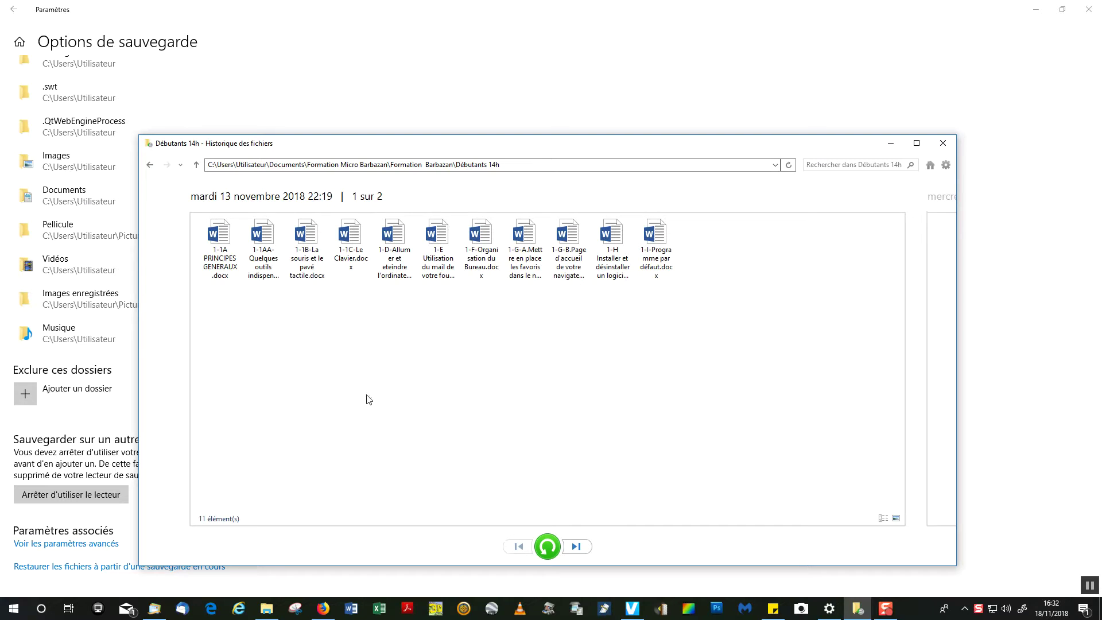
{"action": "left_click", "coordinate": [577, 546]}
{"action": "left_click", "coordinate": [518, 546]}
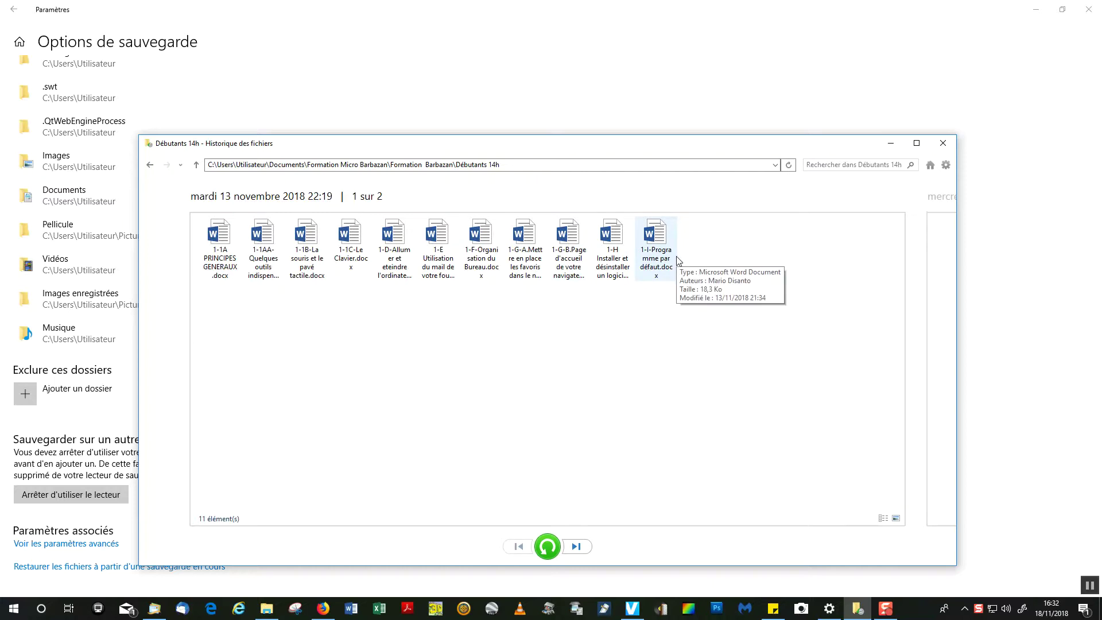
{"action": "left_click", "coordinate": [576, 547]}
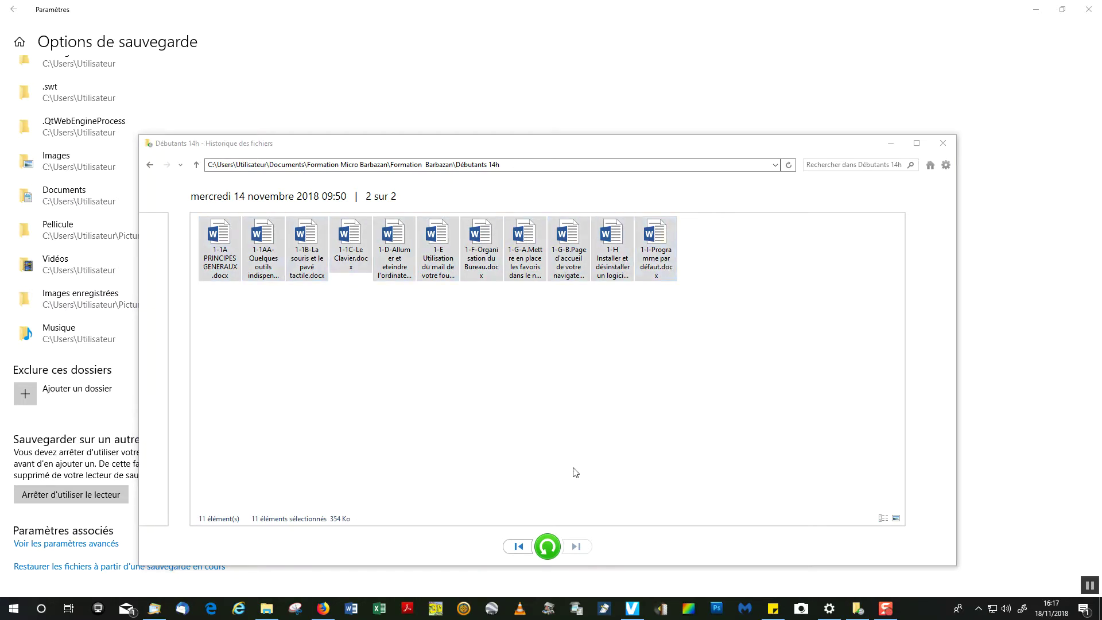
Step: Start restoring the selected Débutants 14h documents to another location and create a folder named Débutants14h in Musique for them
{"action": "right_click", "coordinate": [552, 552]}
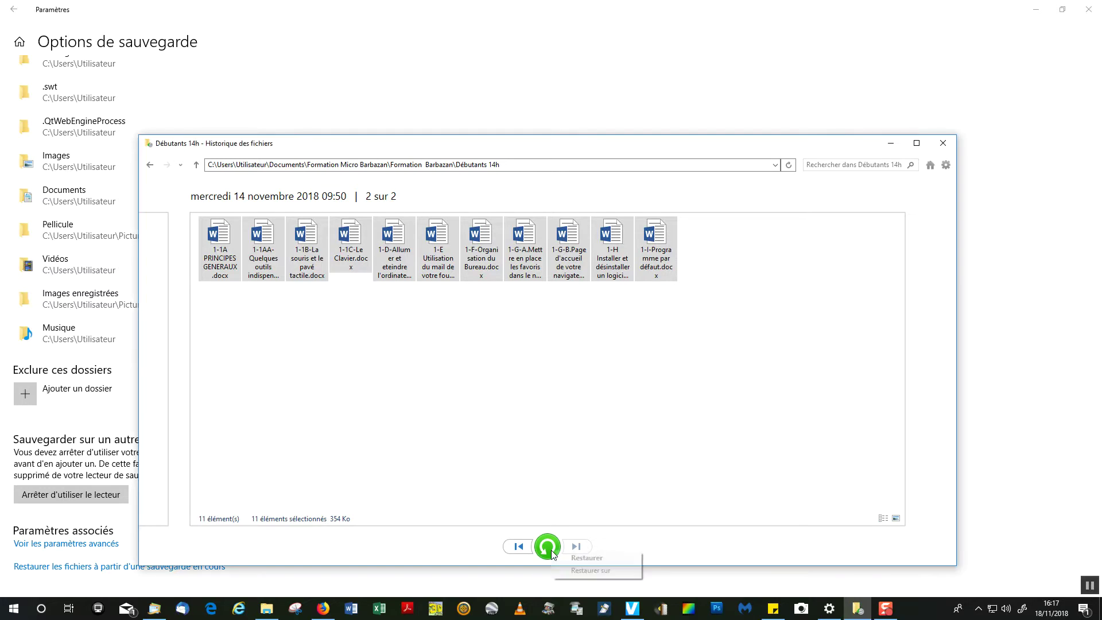
{"action": "left_click", "coordinate": [578, 571]}
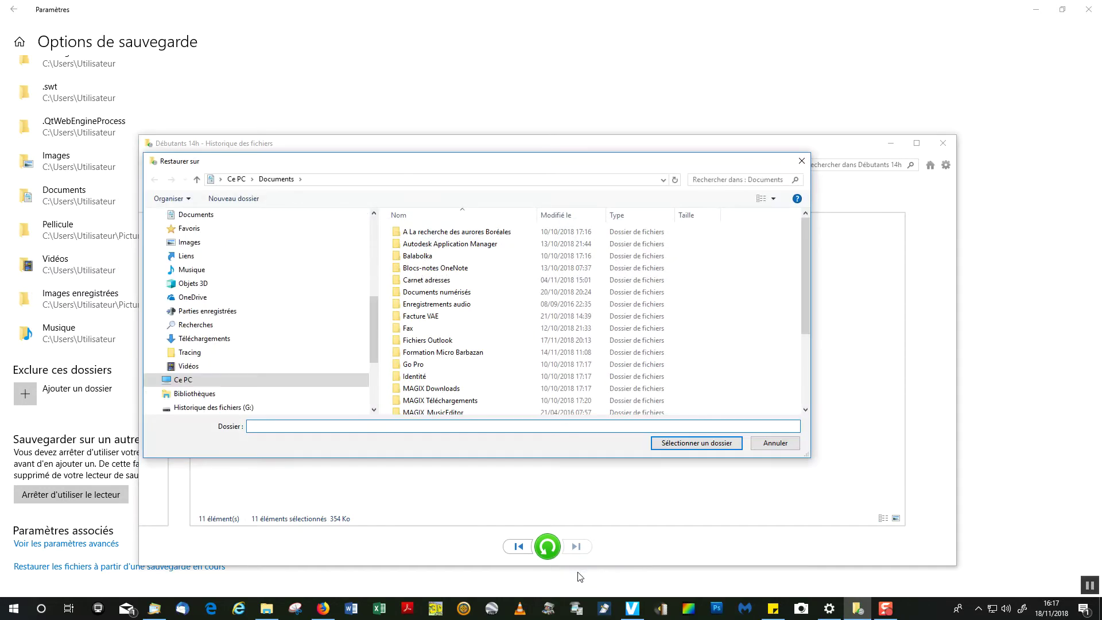
{"action": "left_click", "coordinate": [186, 270]}
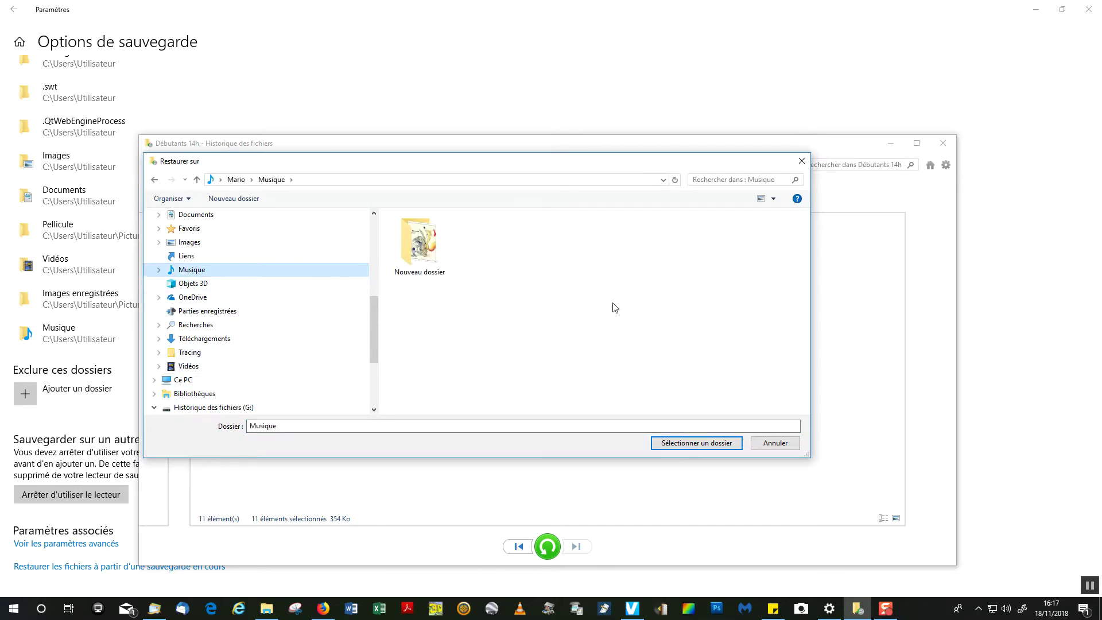
{"action": "right_click", "coordinate": [584, 256]}
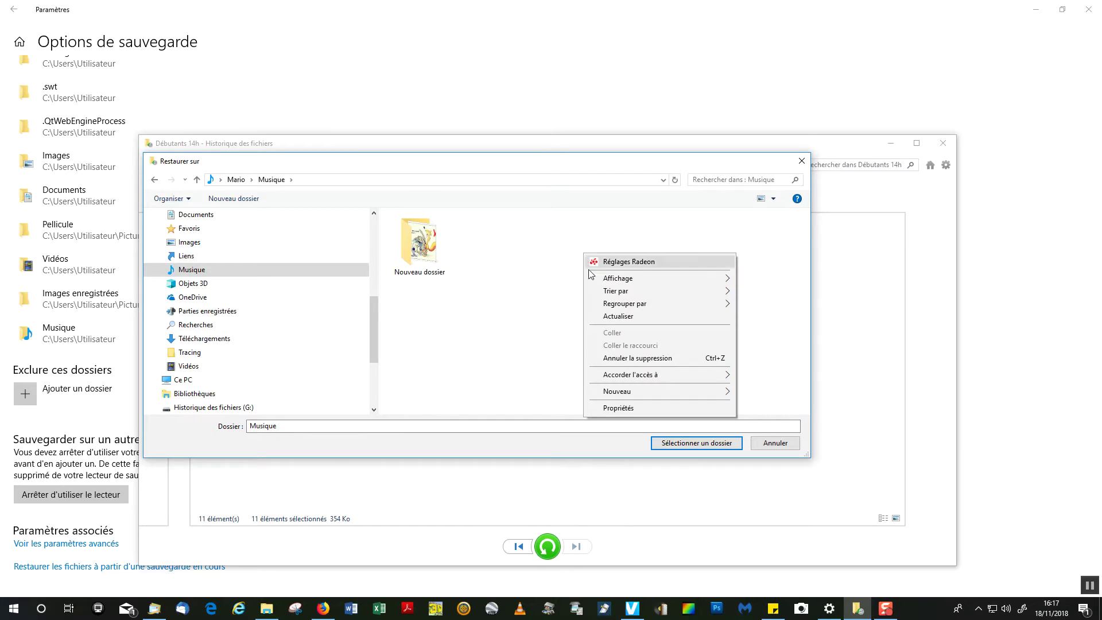
{"action": "mouse_move", "coordinate": [617, 391]}
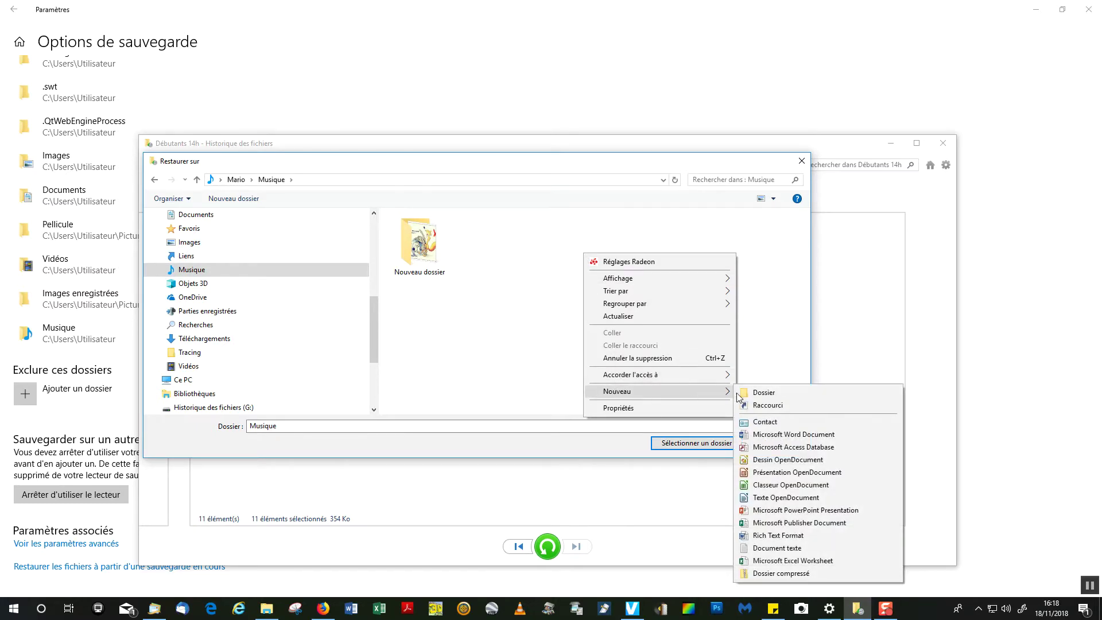
{"action": "left_click", "coordinate": [760, 393]}
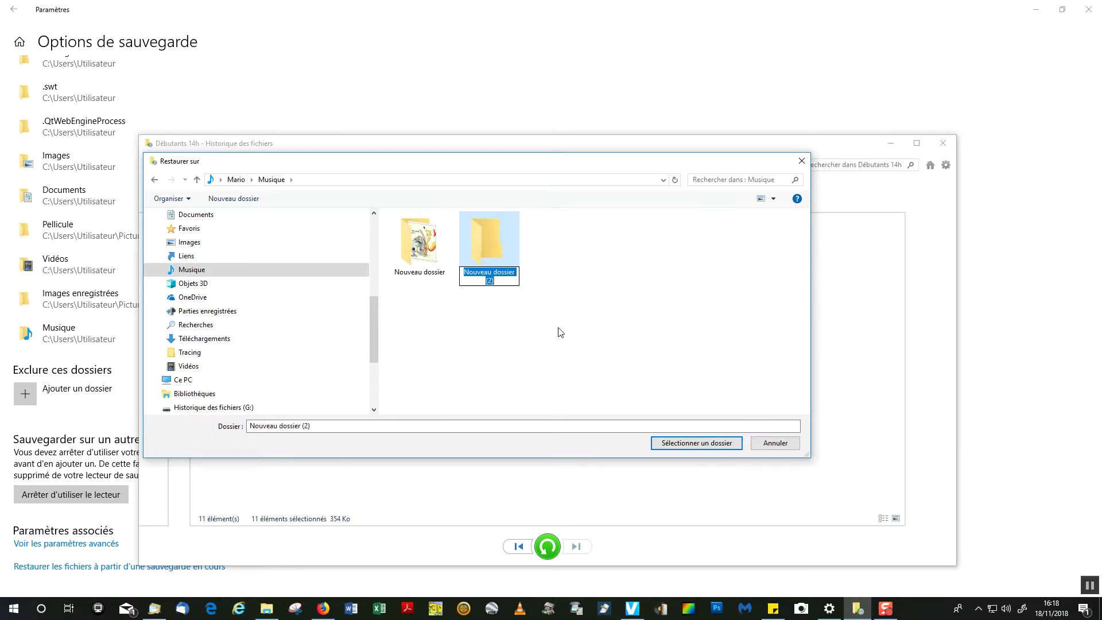
{"action": "type", "text": "Dé"}
{"action": "type", "text": "butant"}
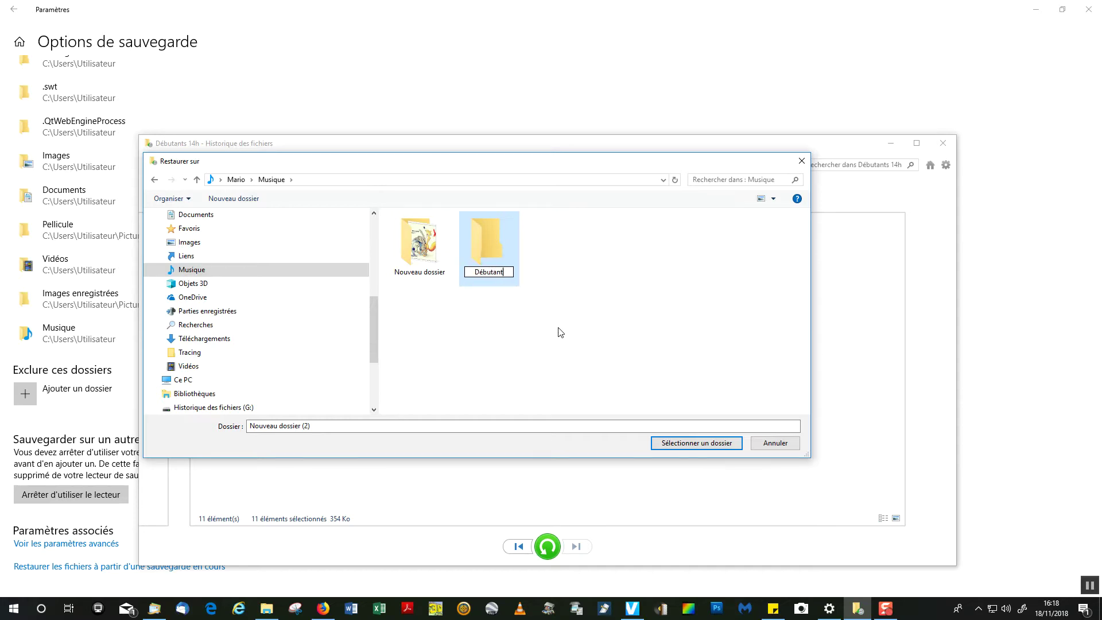
{"action": "type", "text": "s 14h"}
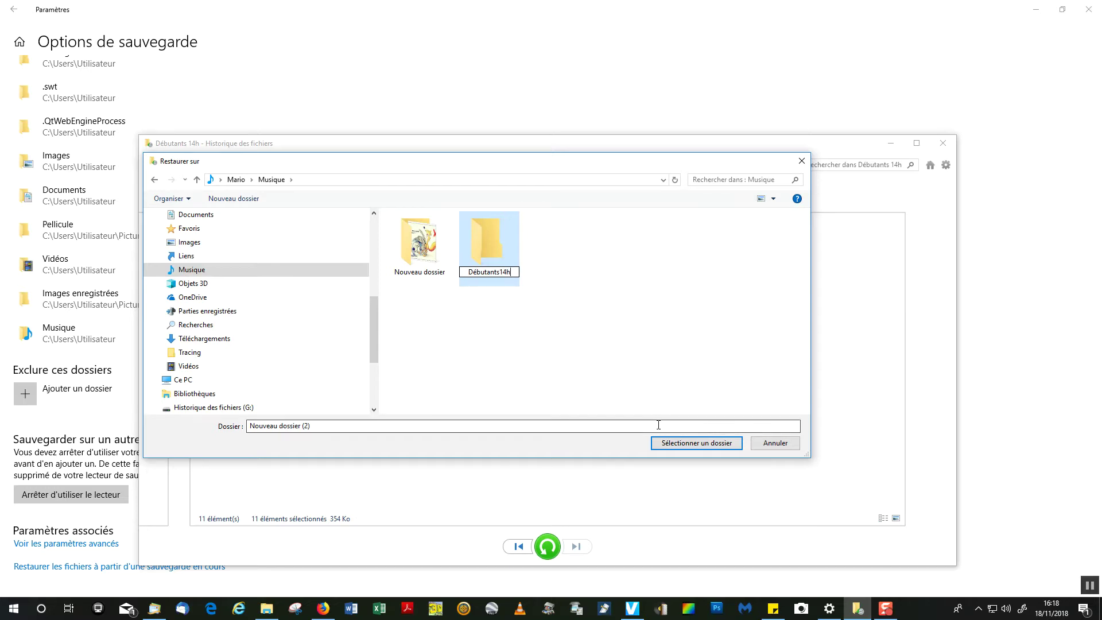
{"action": "left_click", "coordinate": [511, 296]}
Step: Restore the selected documents into the Débutants14h folder of Musique, and close the folder window showing the restored files
{"action": "left_click", "coordinate": [420, 265]}
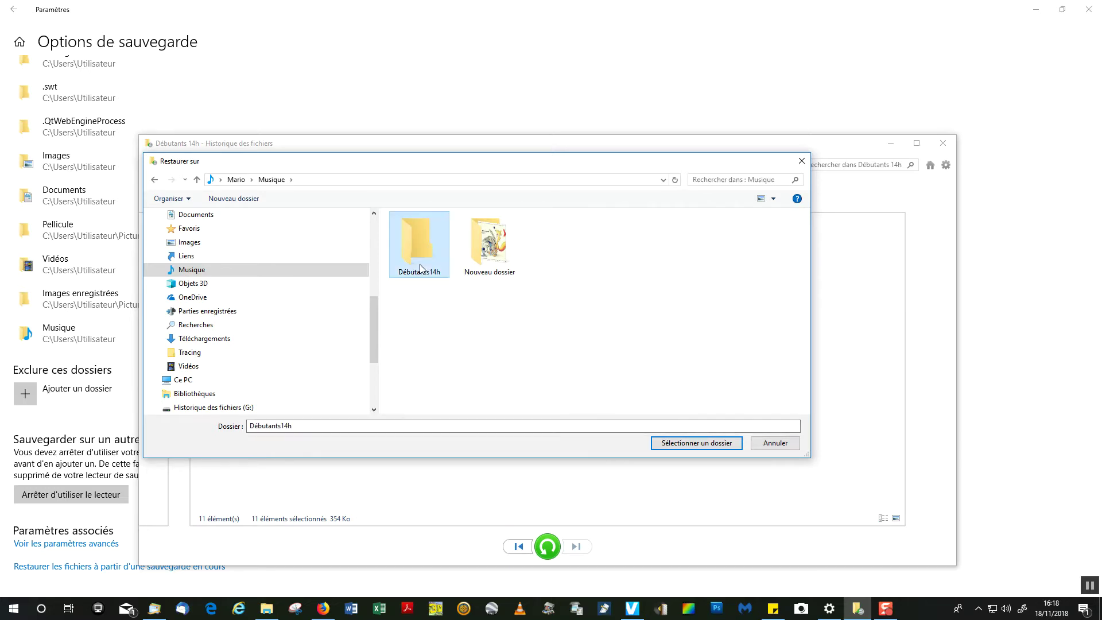
{"action": "left_click", "coordinate": [699, 444]}
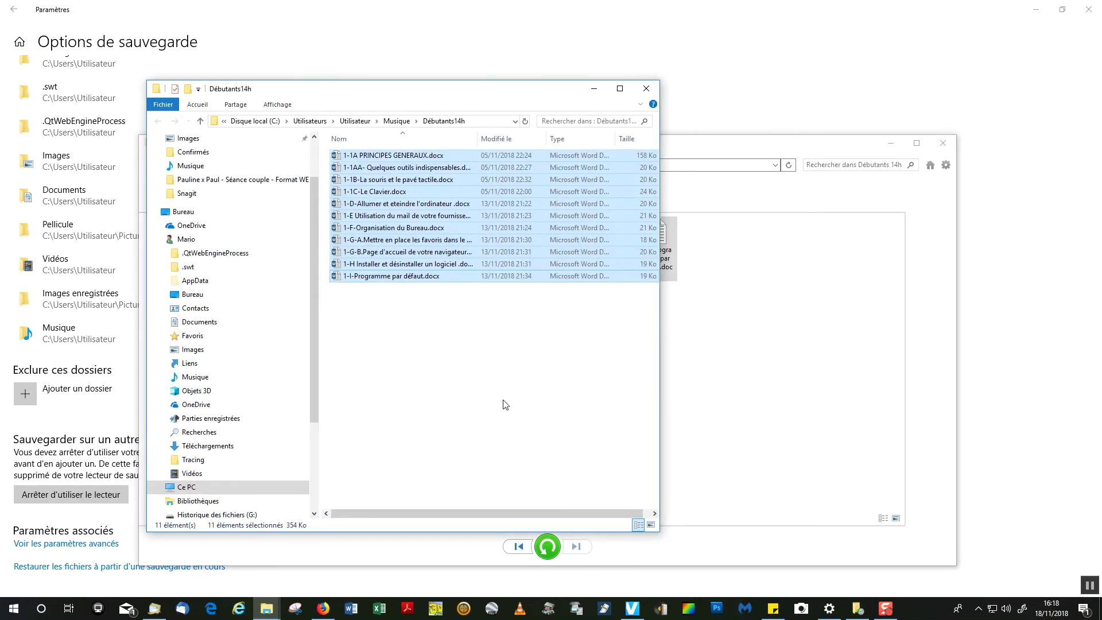
{"action": "left_click", "coordinate": [502, 402]}
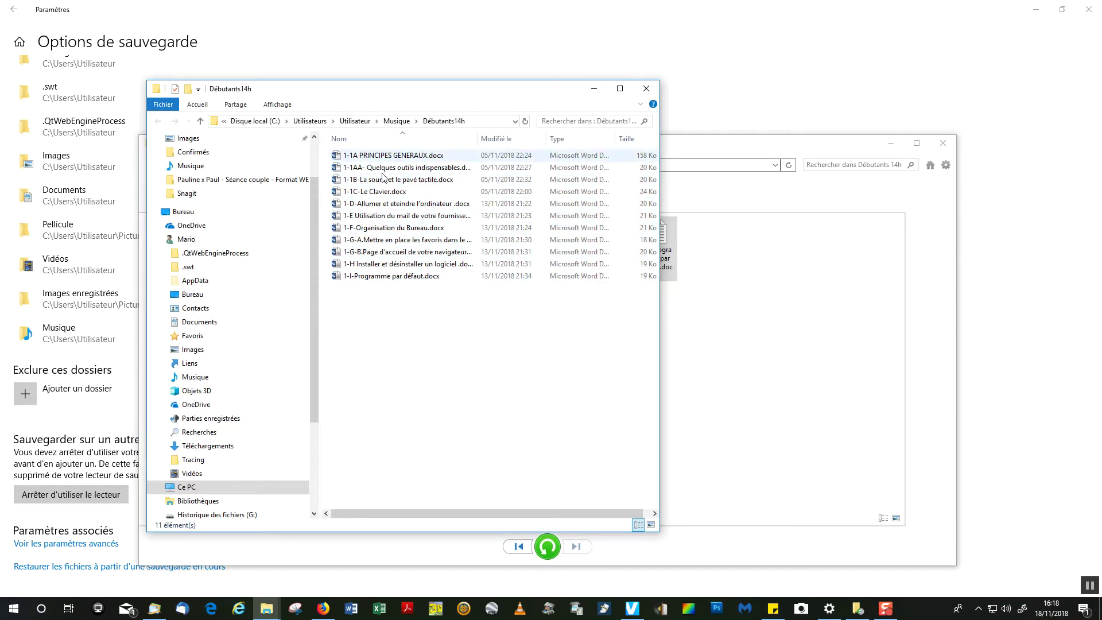
{"action": "left_click", "coordinate": [646, 88]}
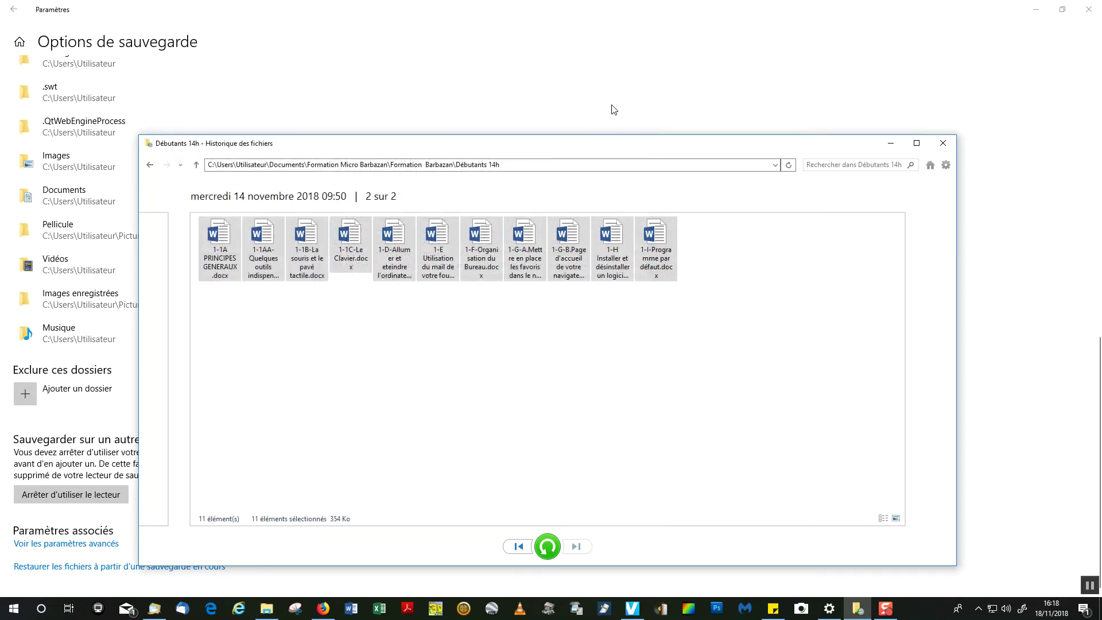
Step: Go up to the backed-up Formation Barbazan folder in the file history
{"action": "left_click", "coordinate": [195, 165]}
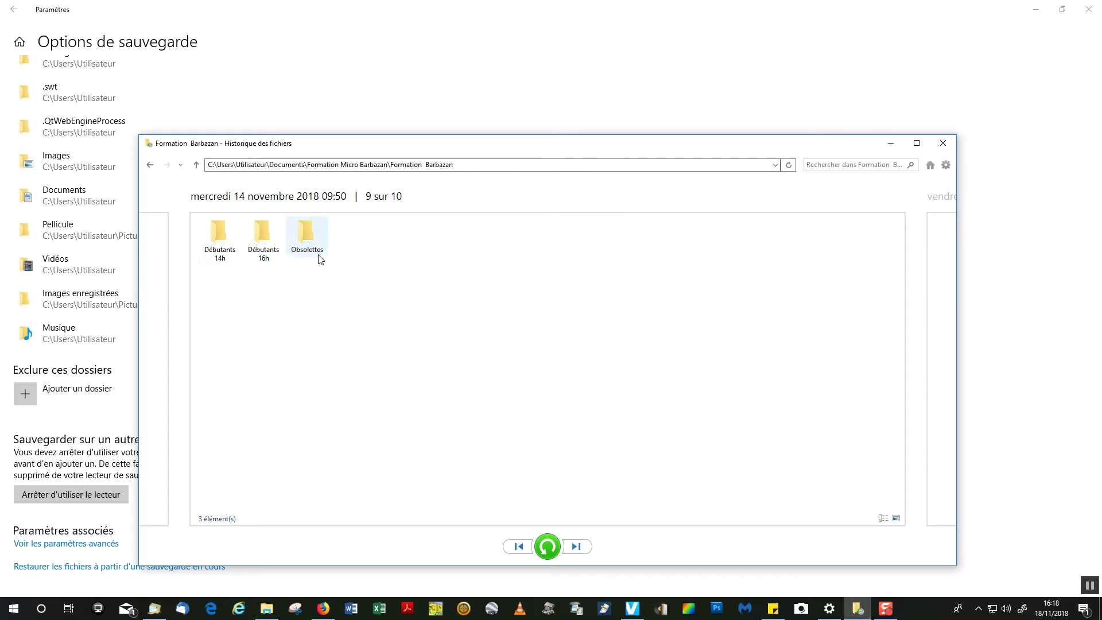